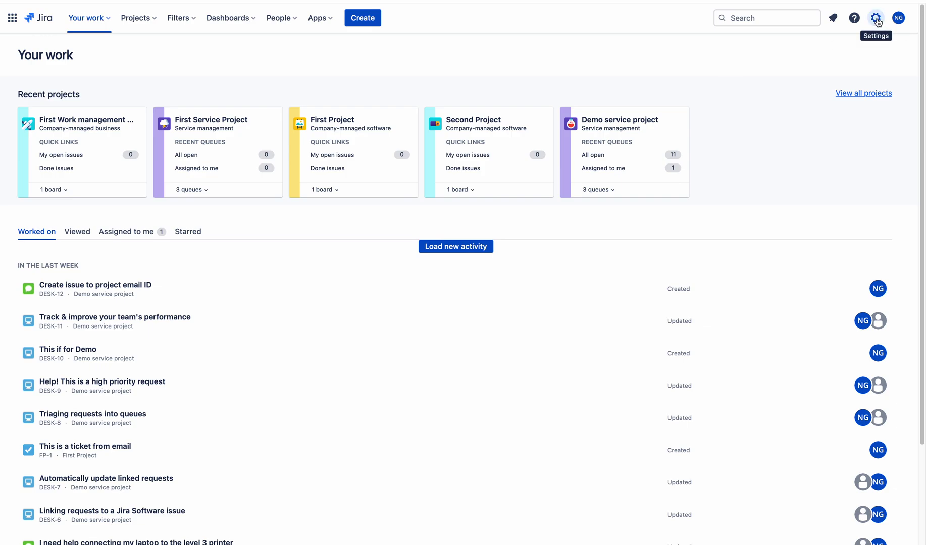
Open the Custom fields page in Jira's issue settings.
click(877, 19)
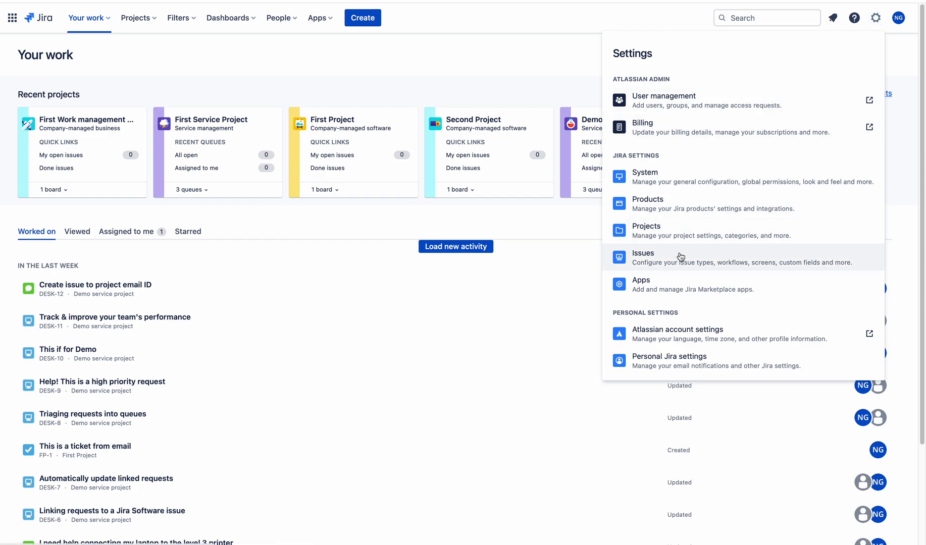
click(654, 261)
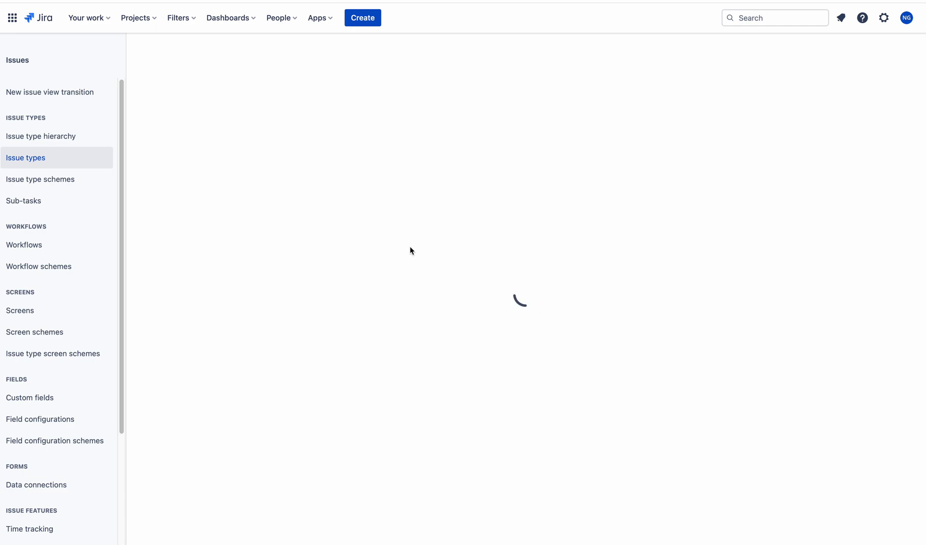
click(46, 401)
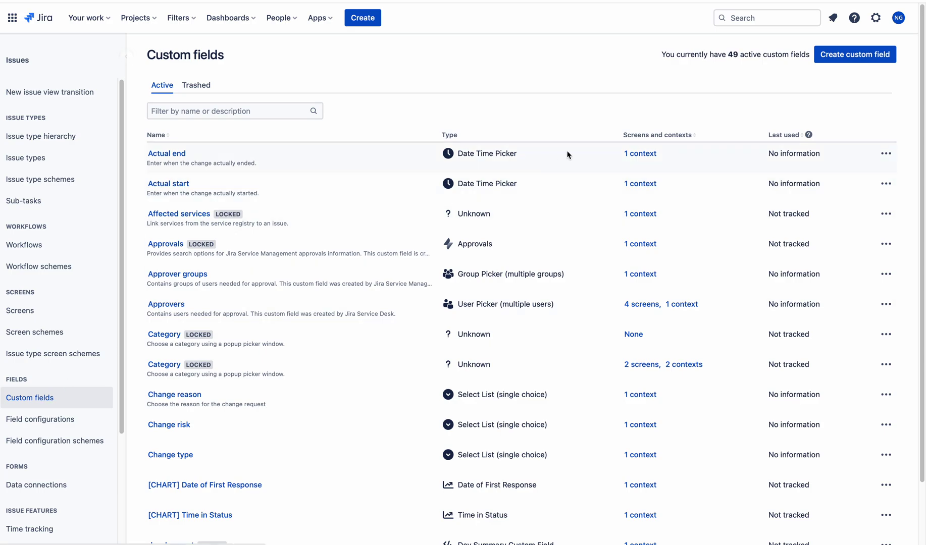
Start a new custom field of the type Select List (single choice).
click(867, 58)
click(864, 55)
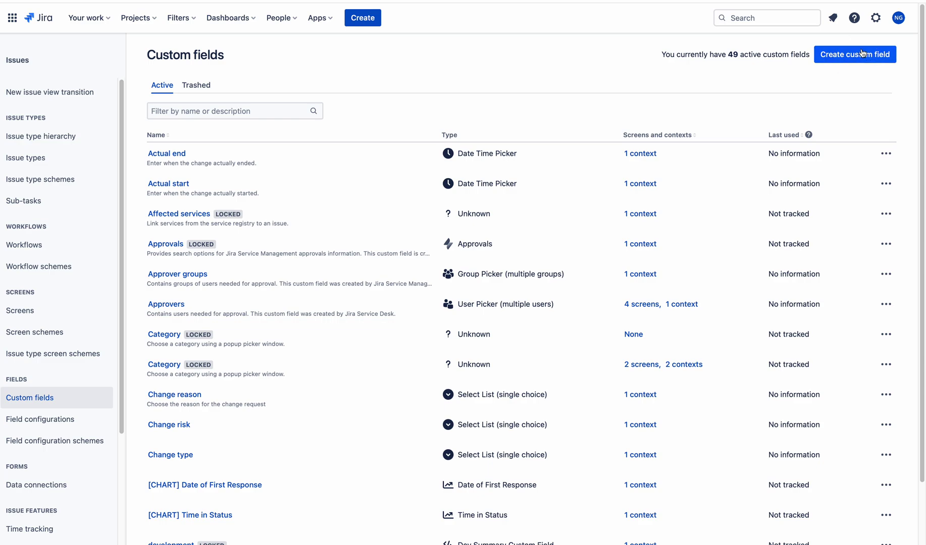
click(862, 53)
click(859, 57)
click(860, 56)
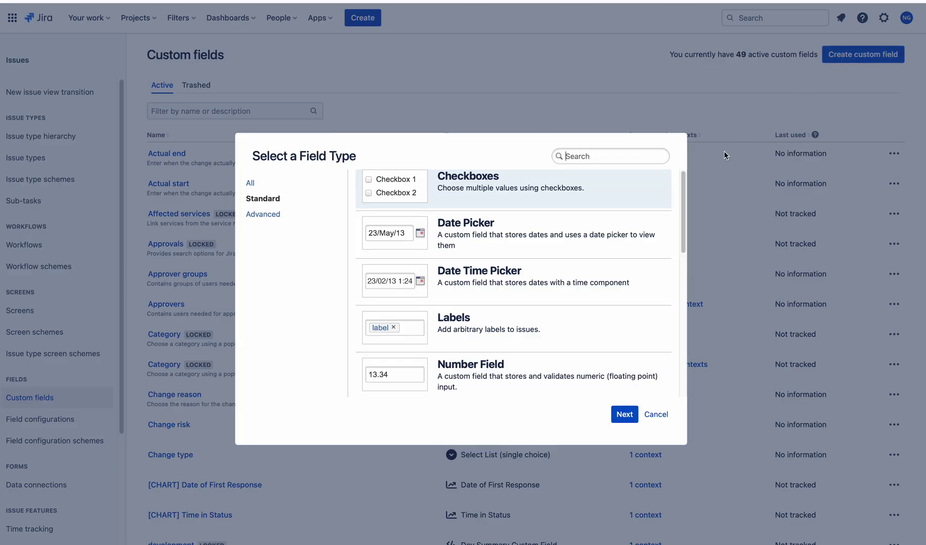
drag(683, 213, 685, 358)
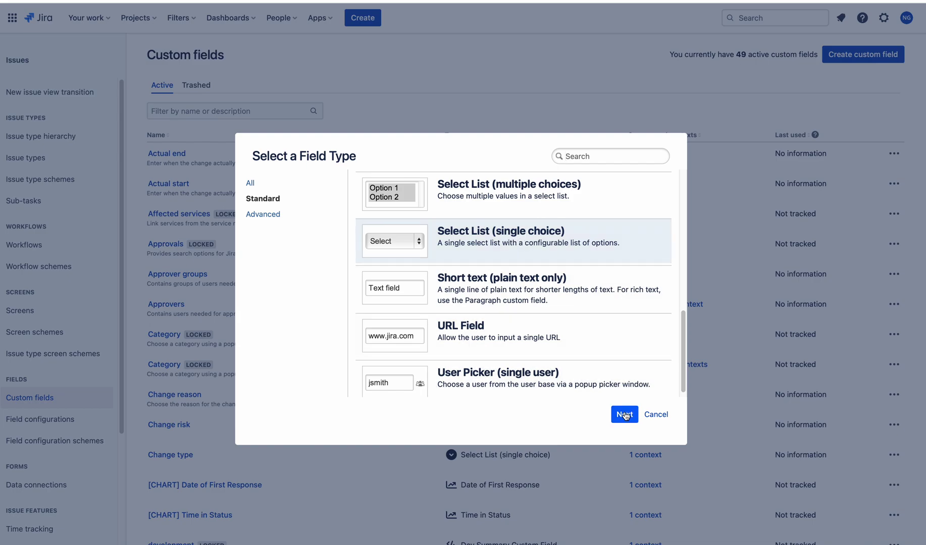
click(625, 415)
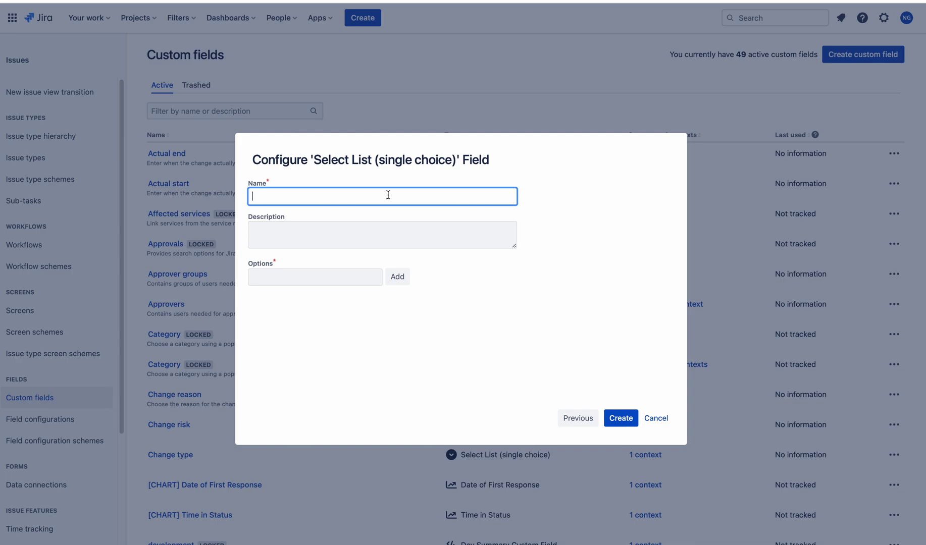
Name the field State and describe it as "This field gives the options of the state".
text(State)
click(367, 235)
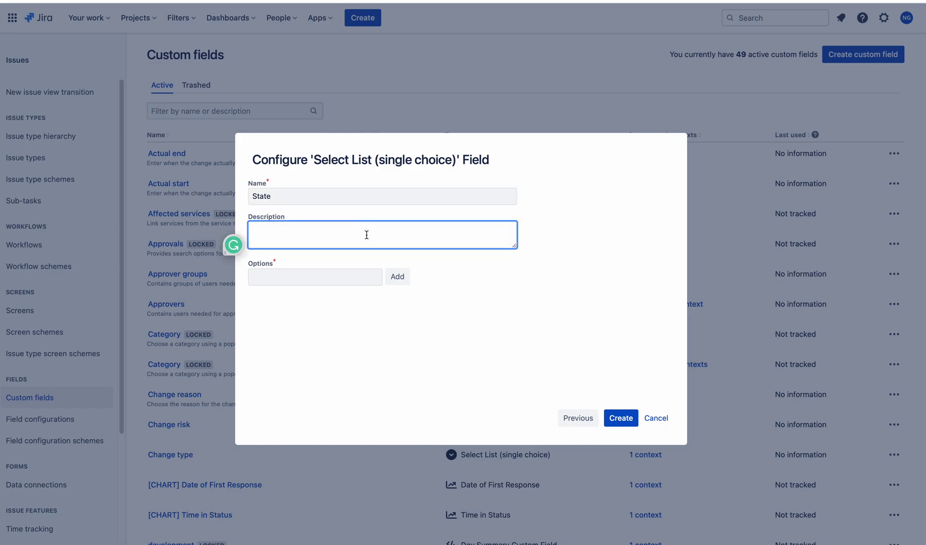
text(This field gives)
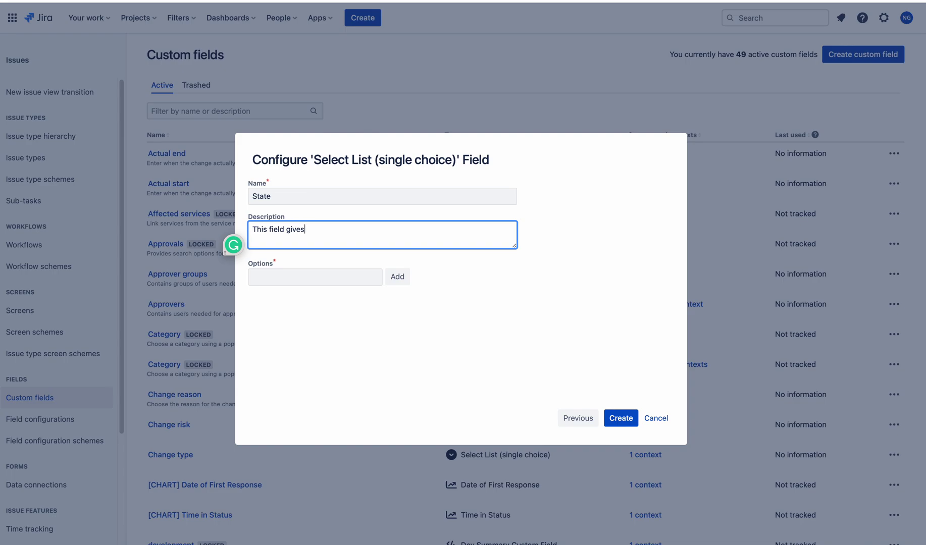
text( the op)
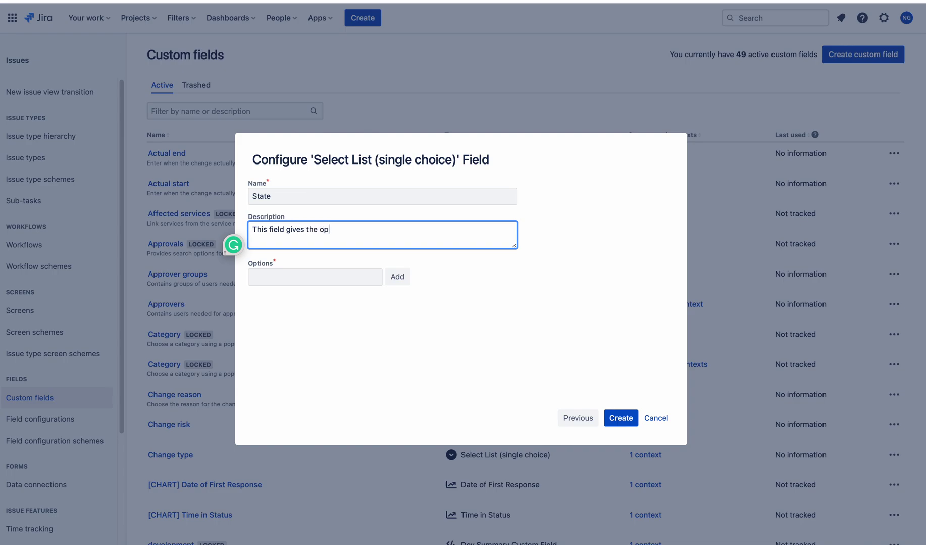
text(tions of the state)
Add the options AP, KA, TS, MP, UP and HP to the State field and create the field.
click(312, 276)
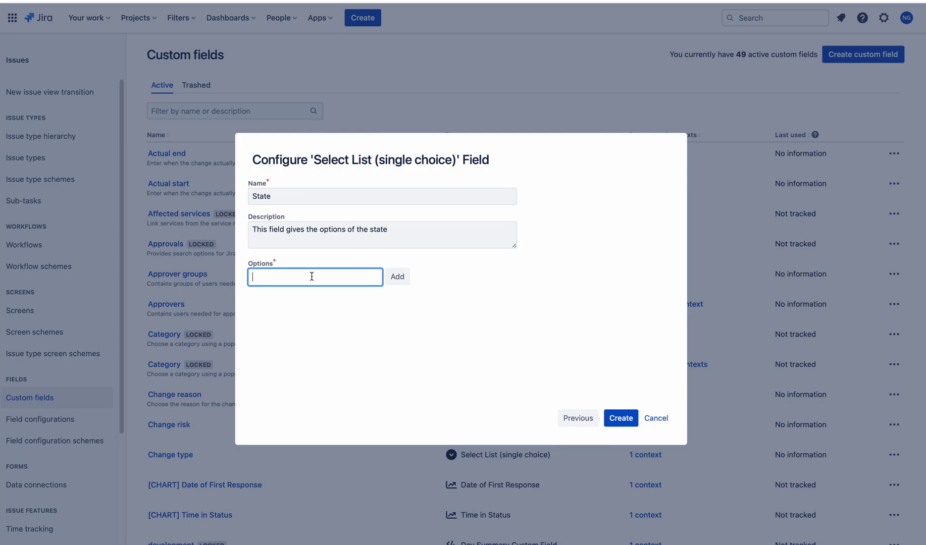
text(AP)
click(399, 277)
text(KA)
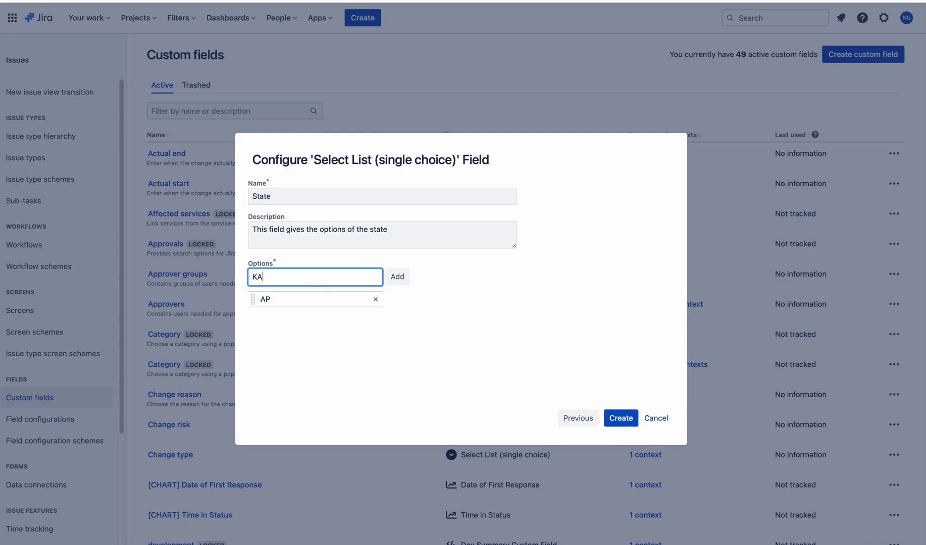
click(397, 277)
text(TS)
click(397, 277)
text(MP)
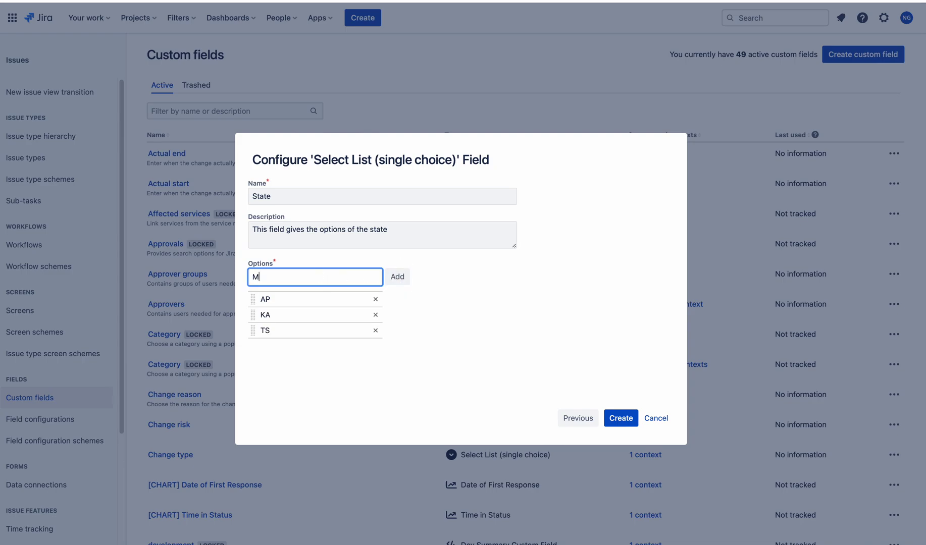
click(399, 276)
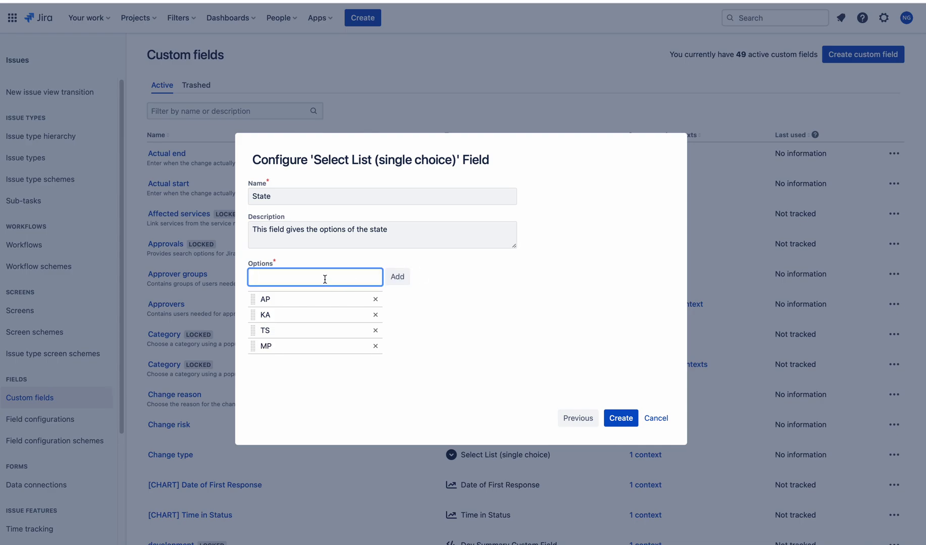
text(UP)
click(398, 278)
text(HP)
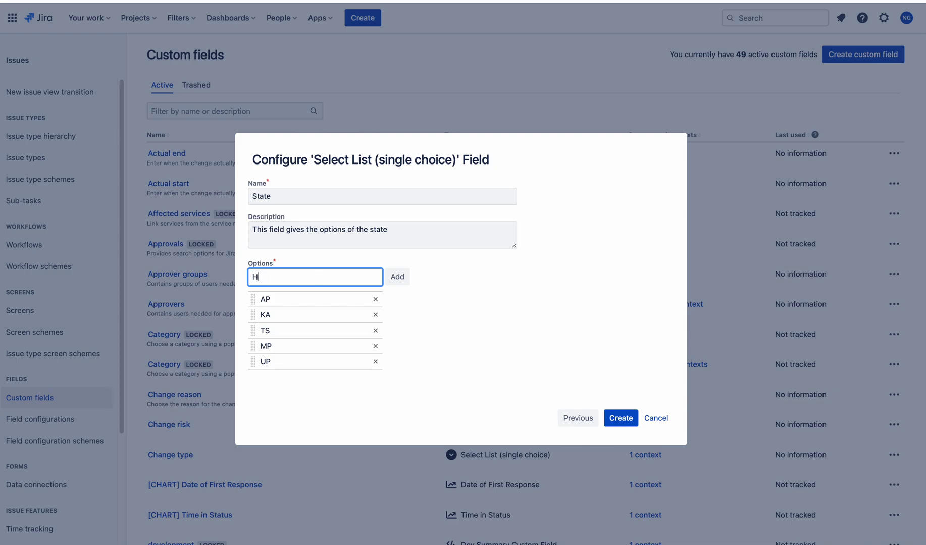
click(402, 279)
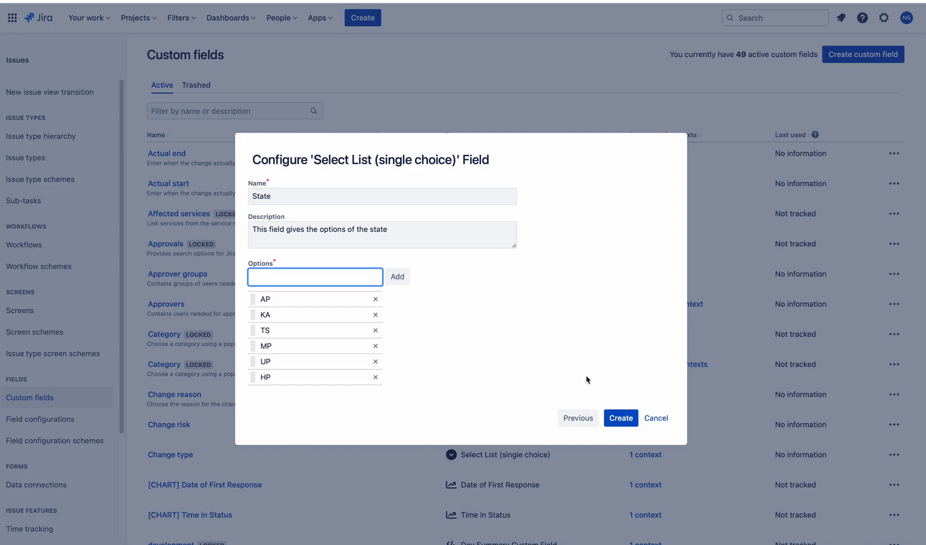
click(622, 419)
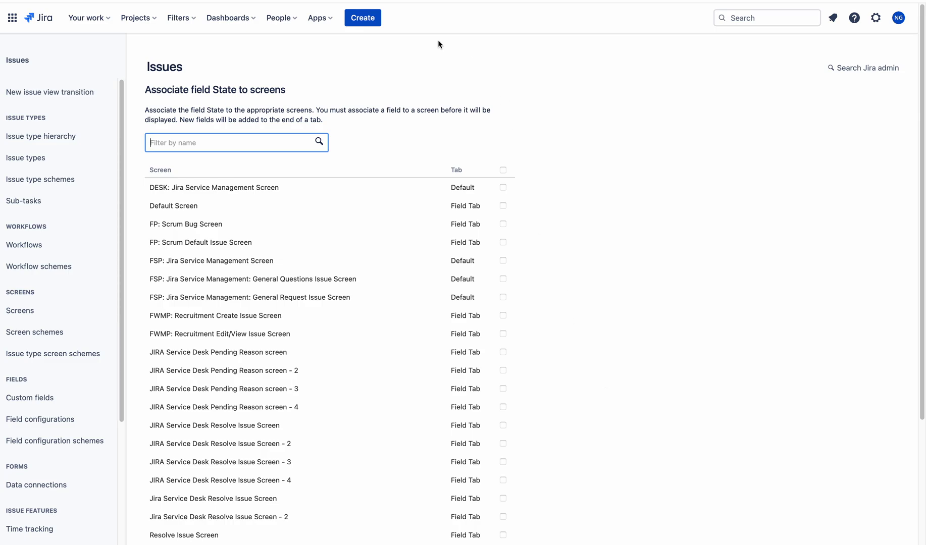
Open the Screens settings of First Service Project (FSP).
click(143, 19)
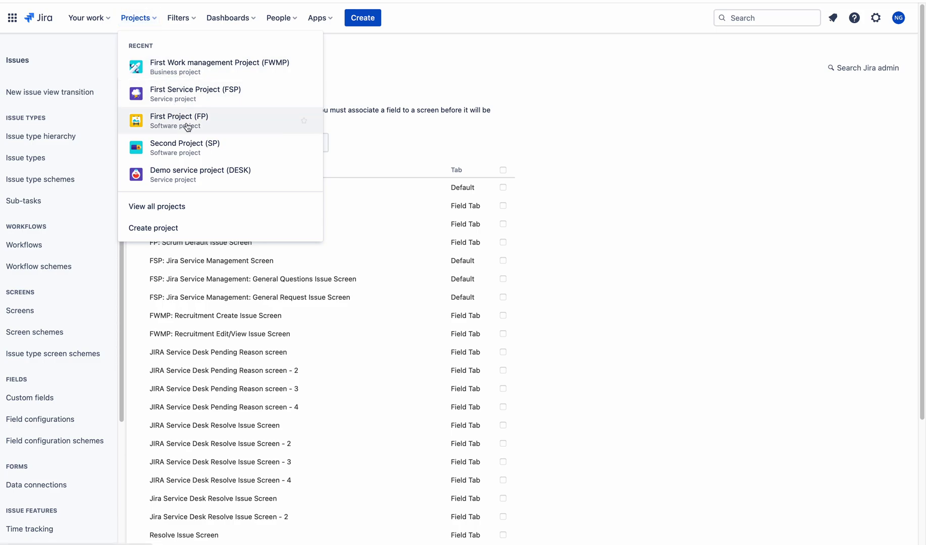
click(183, 96)
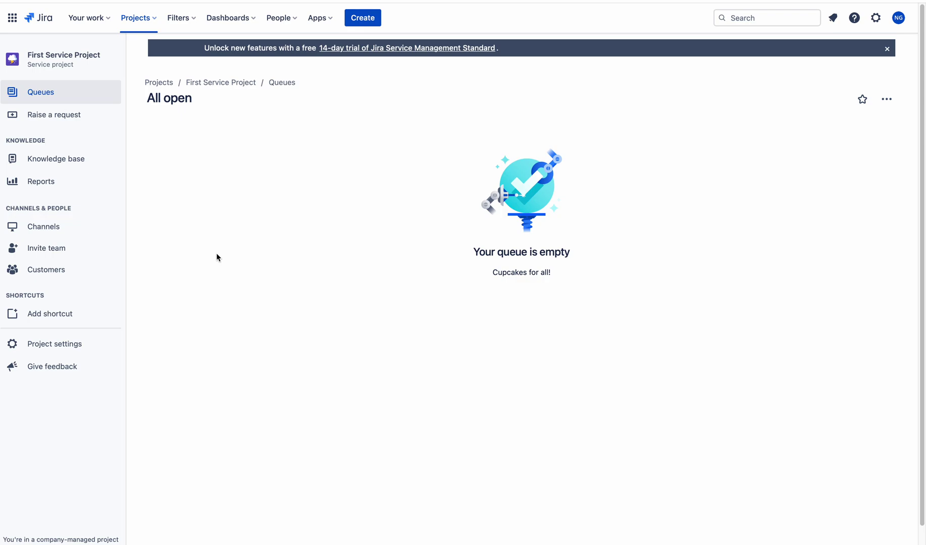
click(59, 350)
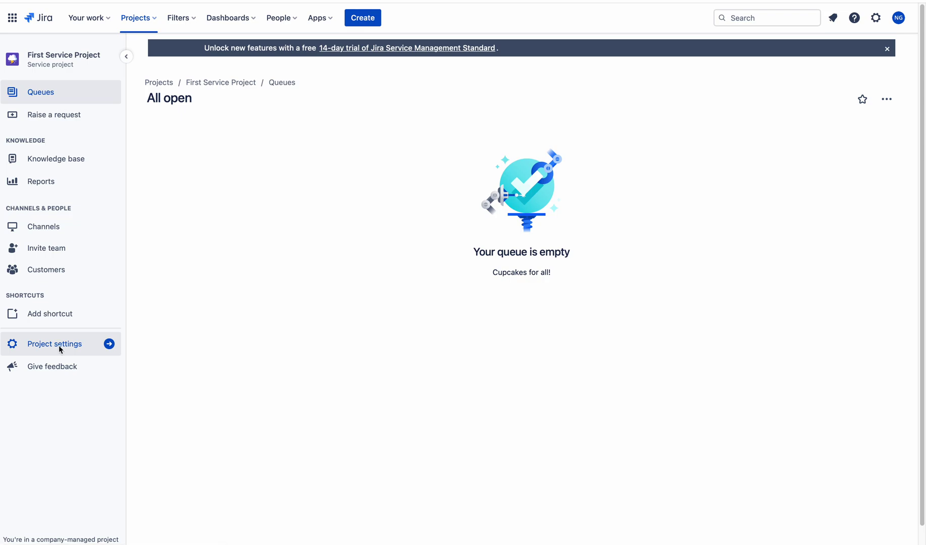
drag(122, 237, 122, 389)
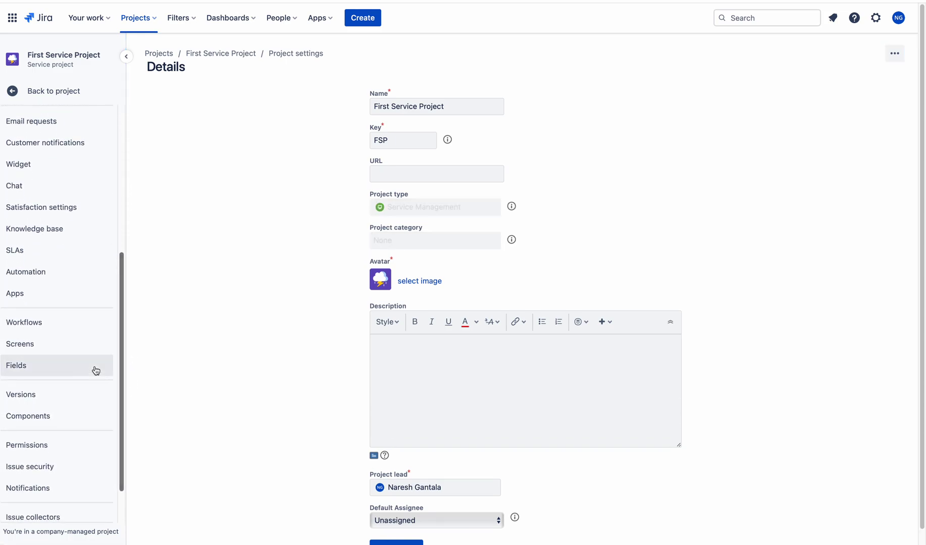
click(29, 349)
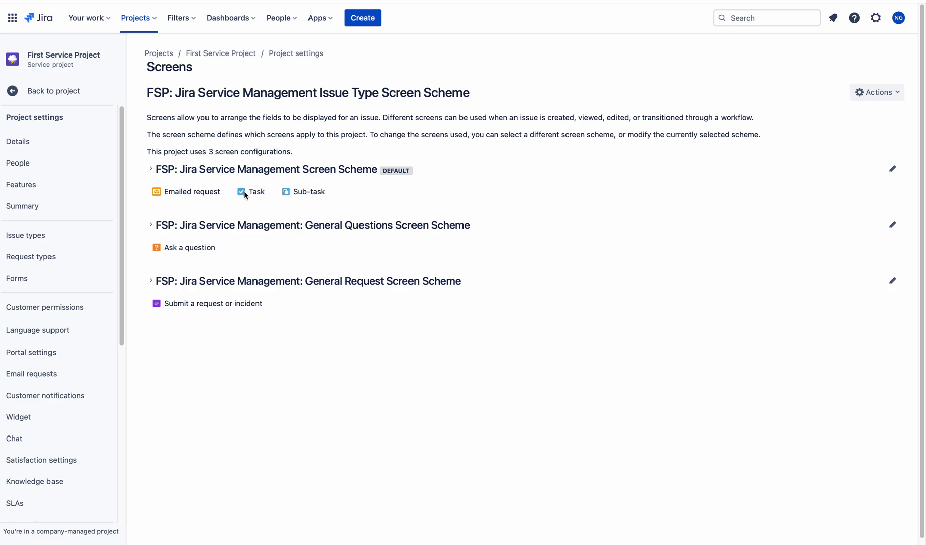
Open the screen used for the Create issue operation in the default FSP: Jira Service Management Screen Scheme.
mouse_move(239, 171)
click(354, 174)
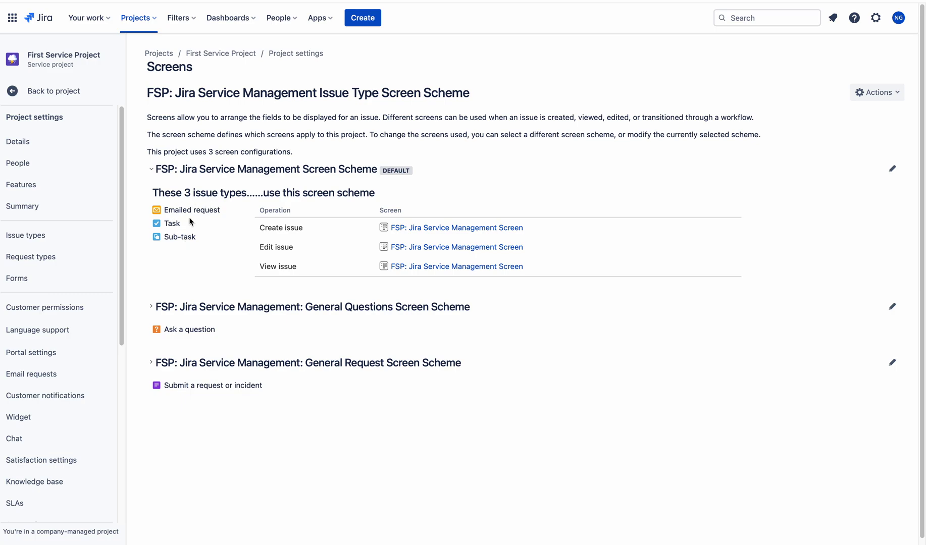
mouse_move(197, 207)
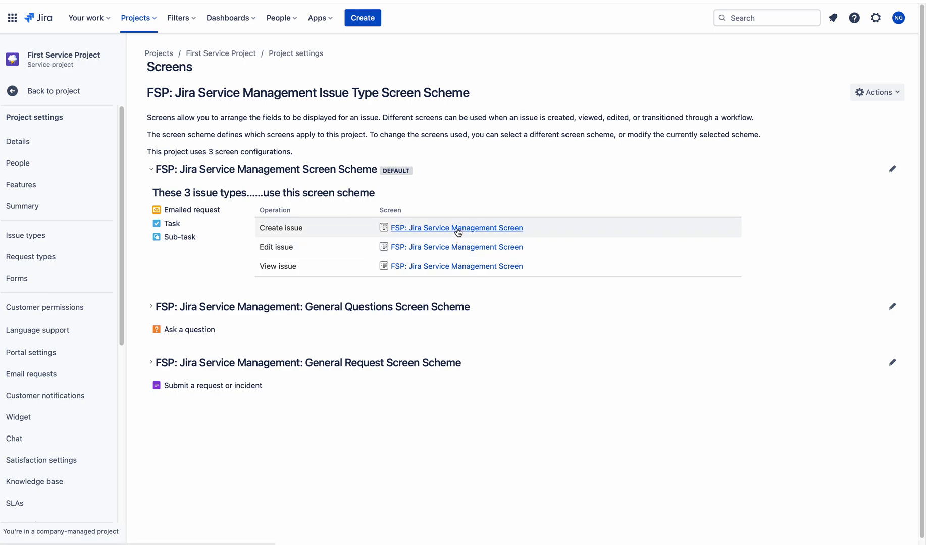
scroll(457, 235, down, 1)
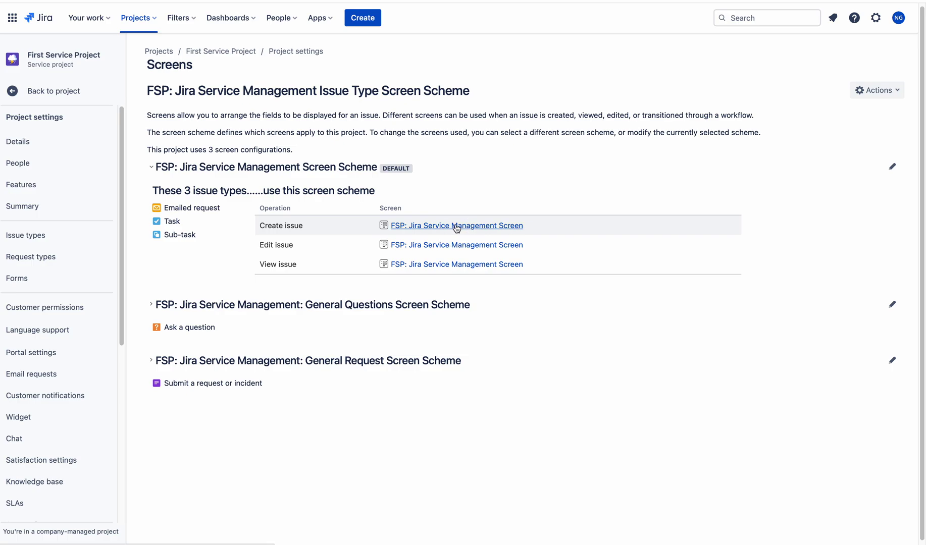
click(456, 226)
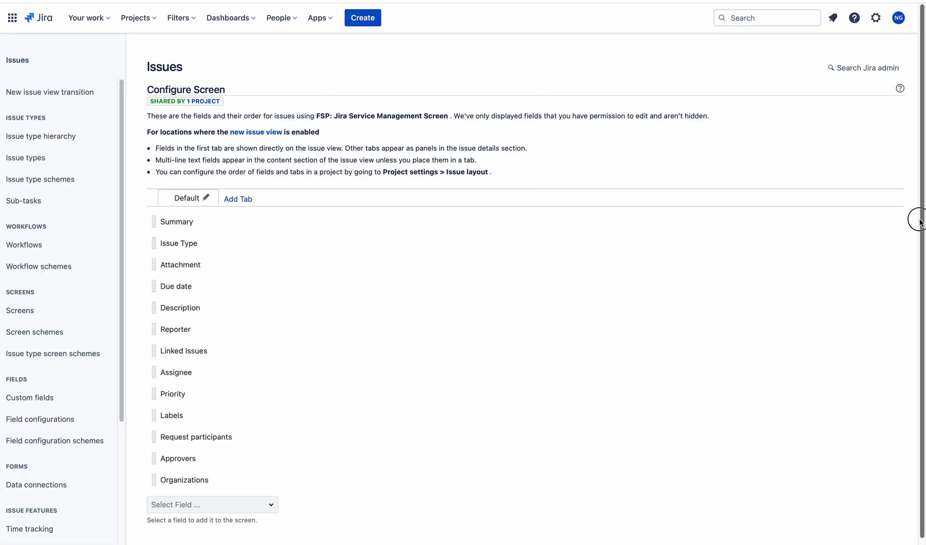
Add the State field to the FSP: Jira Service Management Screen and return to the project's expanded default screen scheme.
scroll(564, 289, down, 1)
click(189, 496)
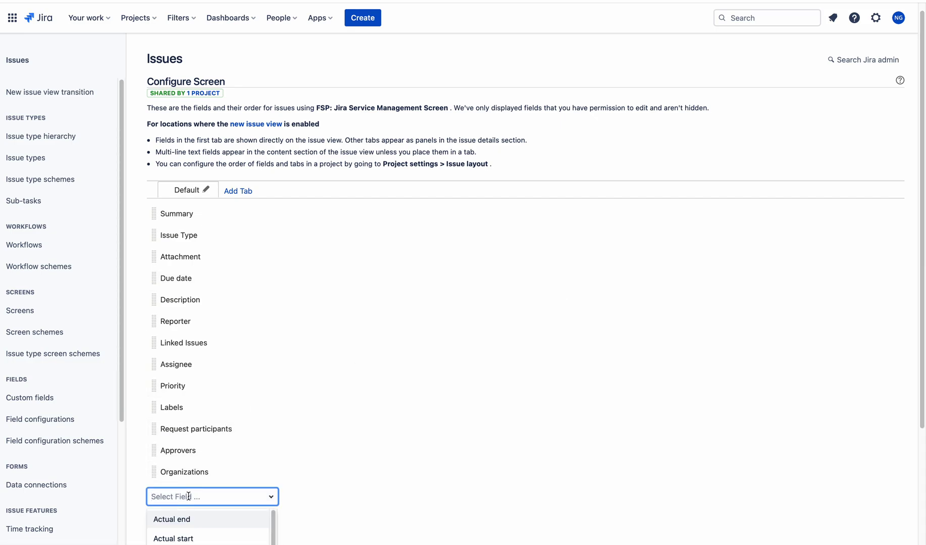
text(stat)
click(185, 536)
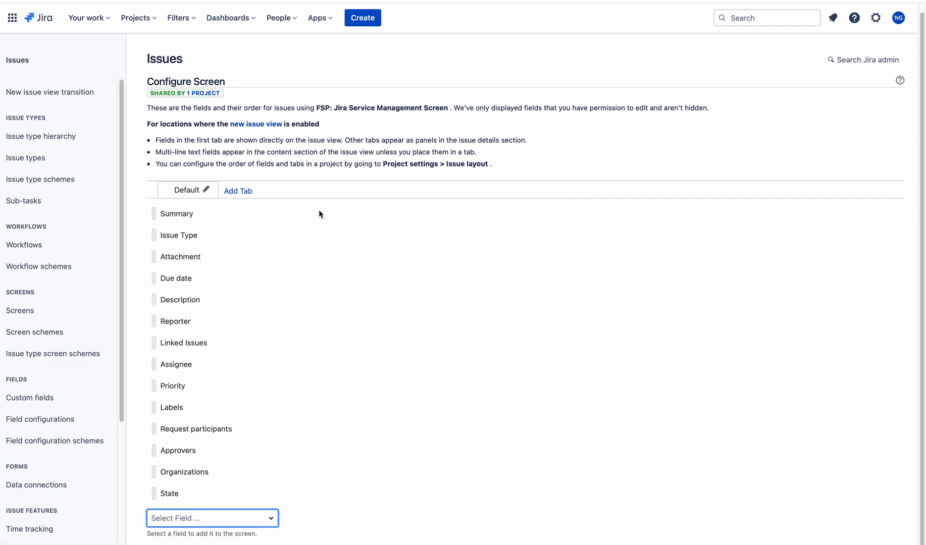
key(alt+Left)
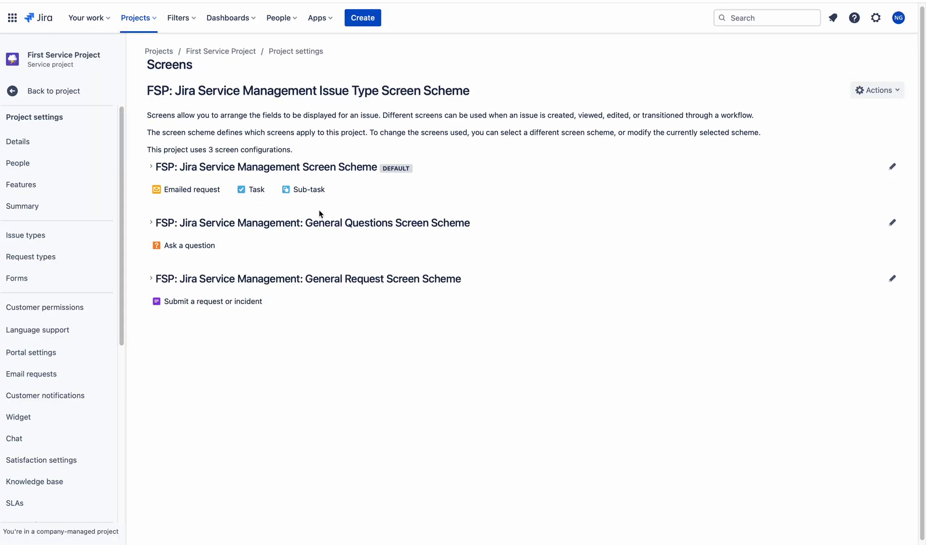
click(352, 170)
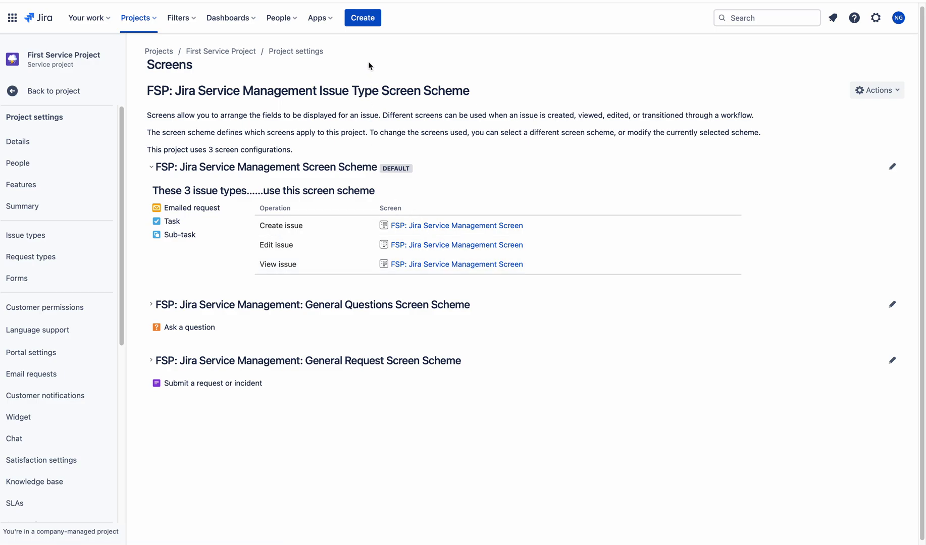
Open the Create issue form for First Service Project (FSP) and examine the State field's list of options.
click(367, 21)
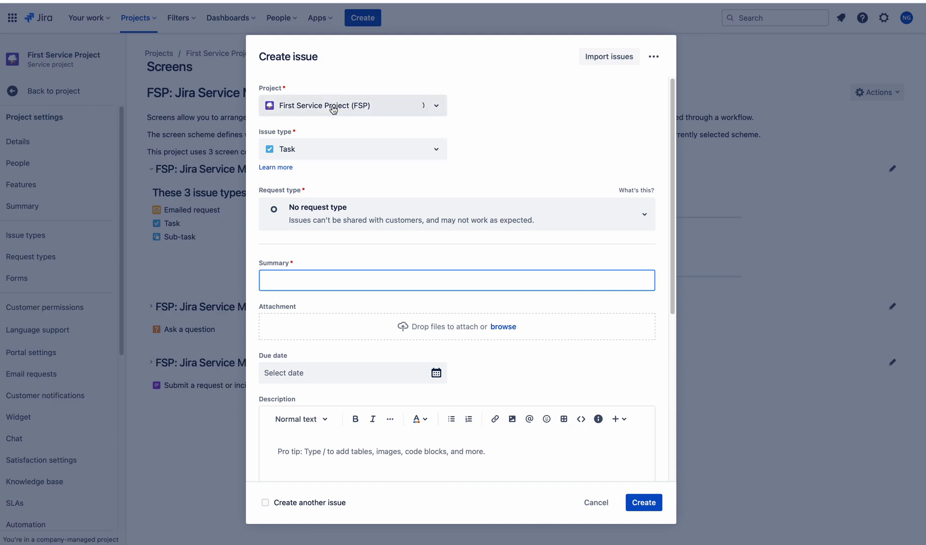
click(333, 108)
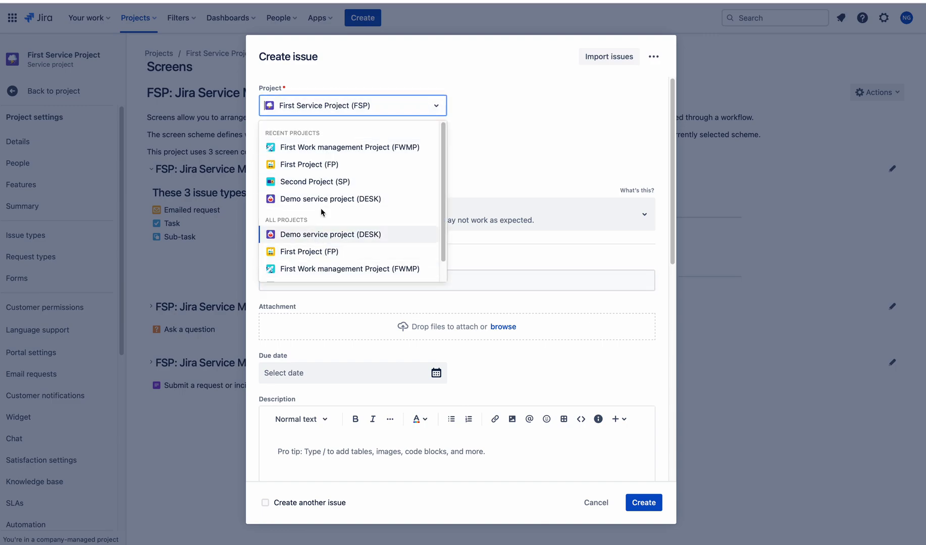
click(472, 113)
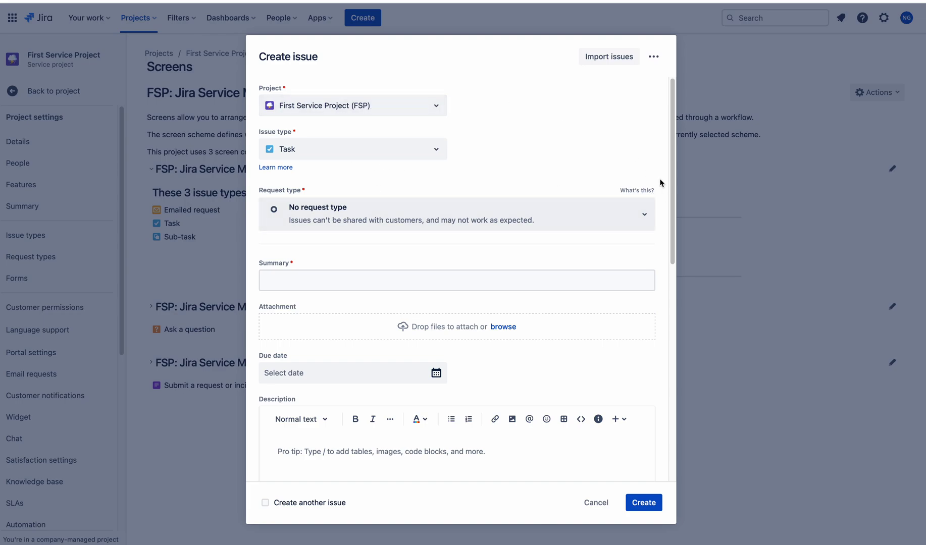
drag(667, 173, 692, 449)
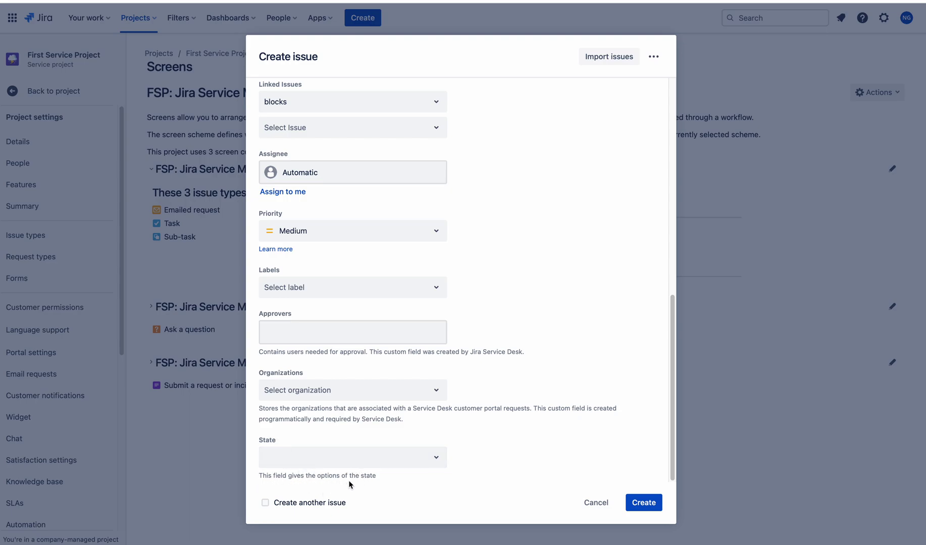
click(378, 460)
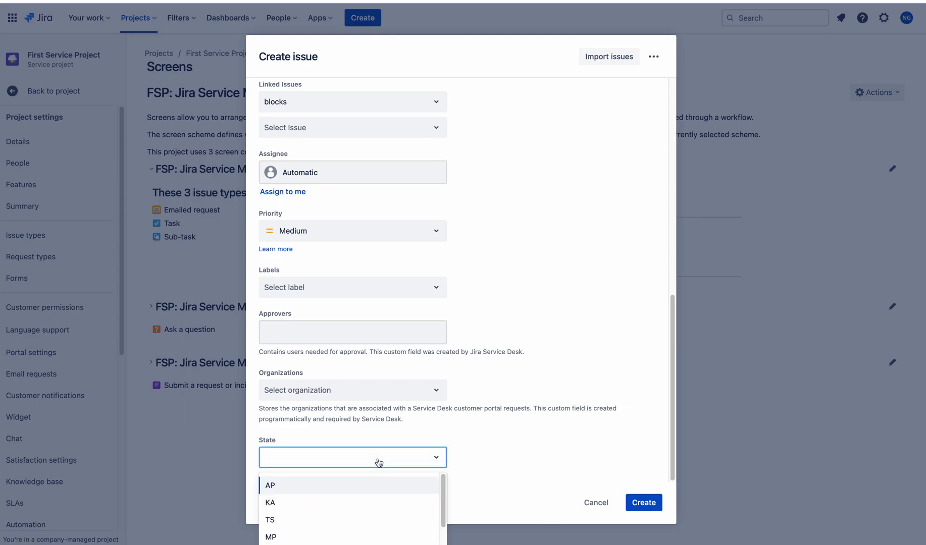
Select AP in the State field of the Task issue form and check which options remain in its list.
mouse_move(441, 488)
mouse_down()
mouse_move(444, 543)
mouse_move(436, 492)
mouse_move(439, 513)
mouse_move(446, 471)
mouse_up()
click(340, 487)
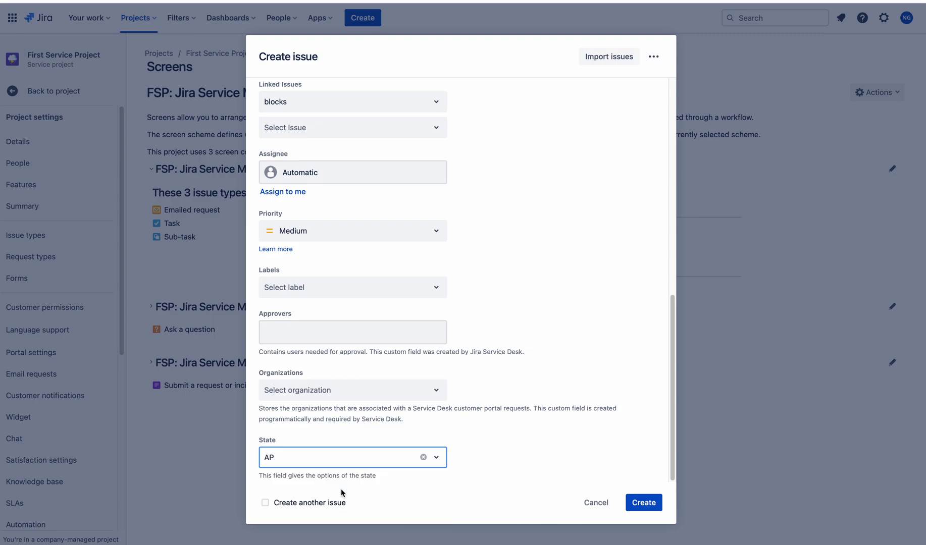
drag(668, 399, 663, 165)
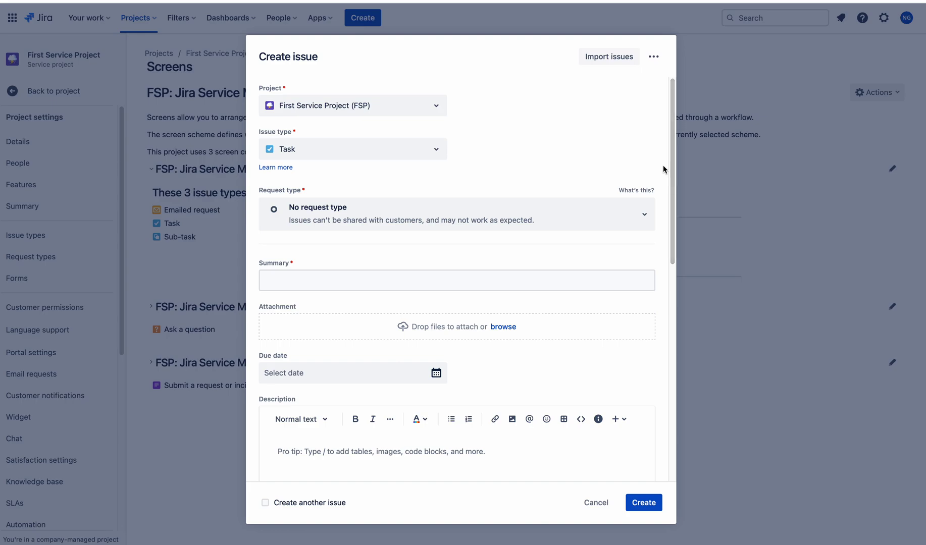
drag(670, 162, 670, 413)
click(388, 457)
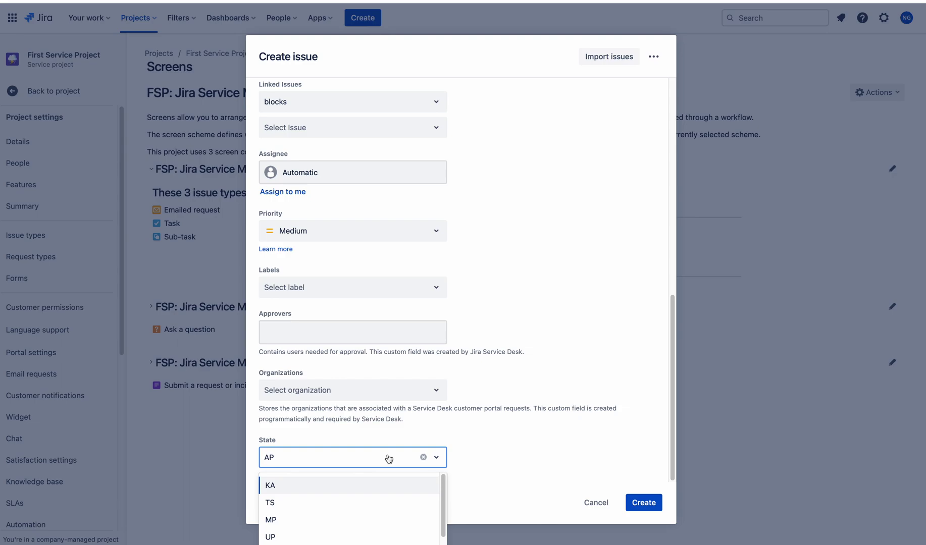
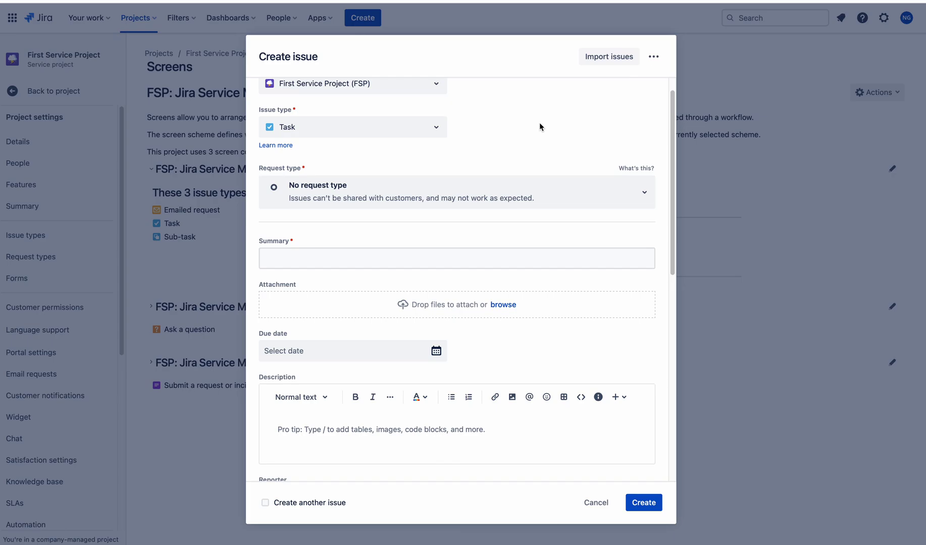
drag(676, 174, 681, 384)
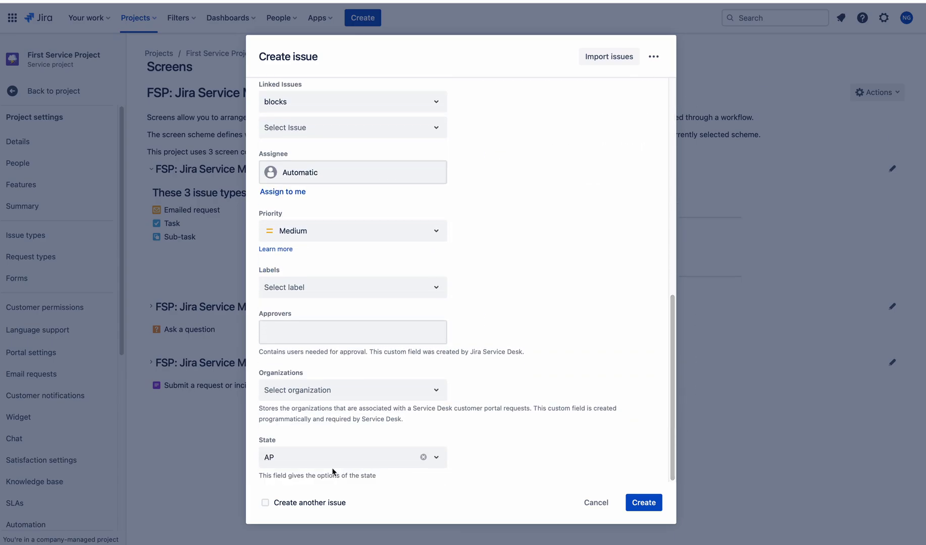
click(335, 466)
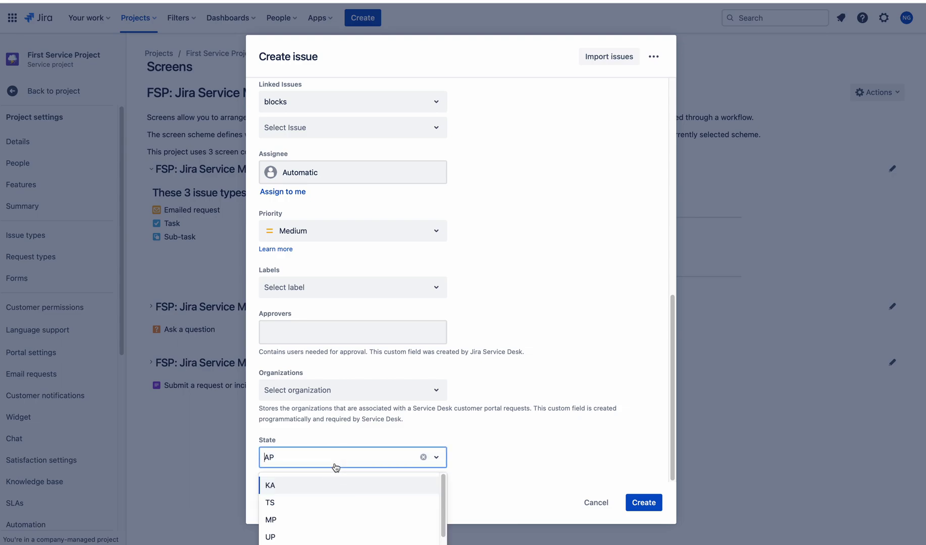
click(483, 466)
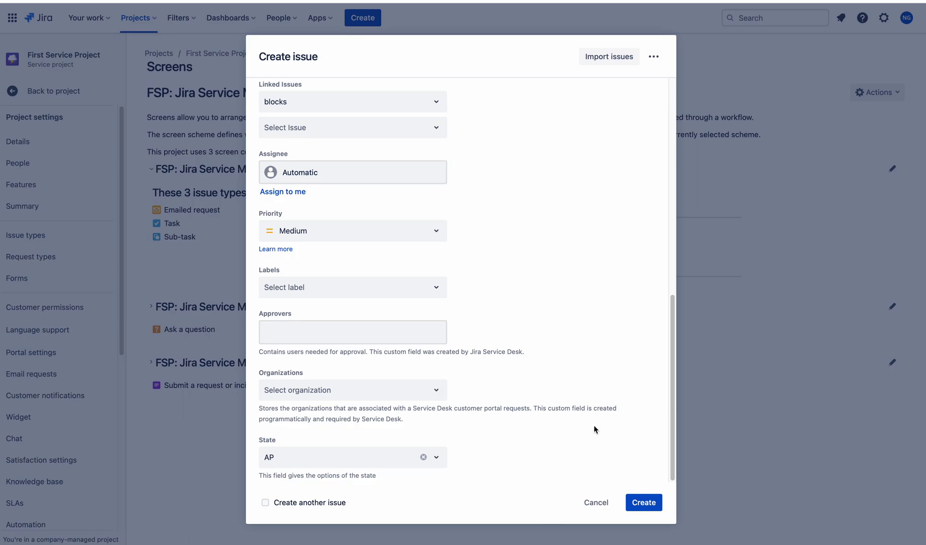
drag(673, 405, 647, 176)
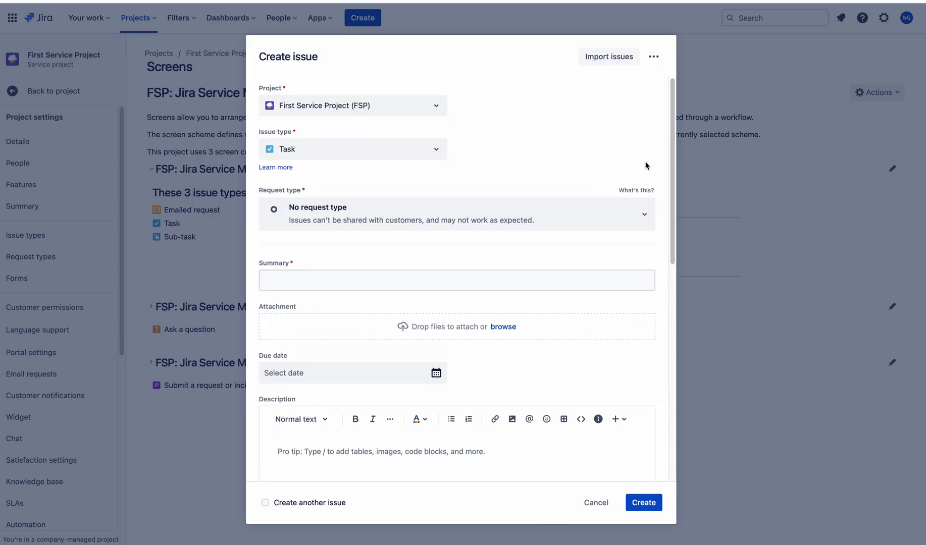
Review the available issue types, keep Task, and look through the State field's options again.
click(321, 155)
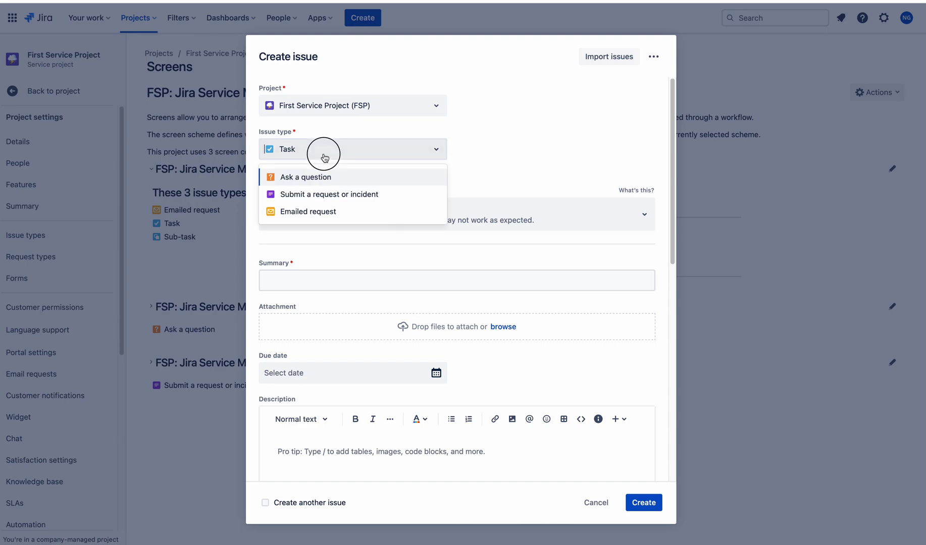
click(502, 149)
drag(670, 159, 680, 389)
click(379, 458)
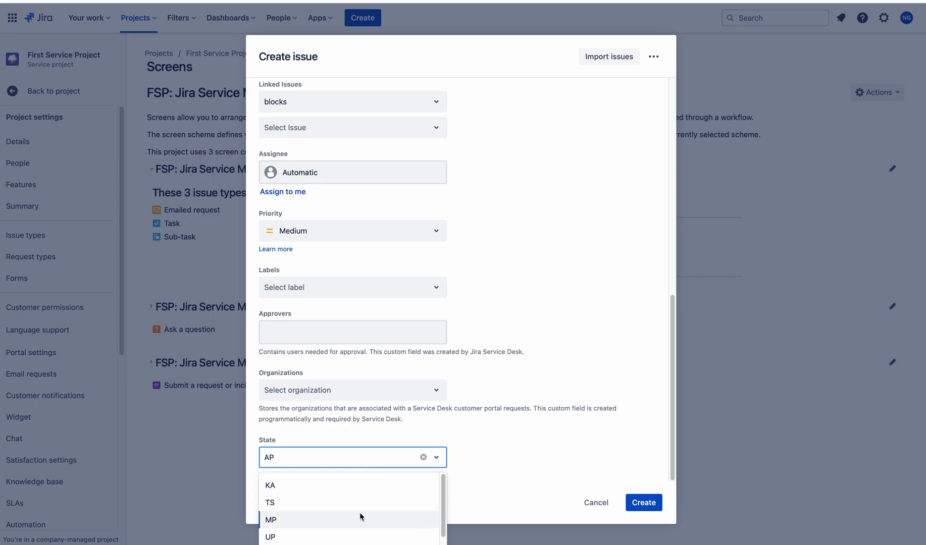
drag(440, 499, 446, 465)
click(637, 310)
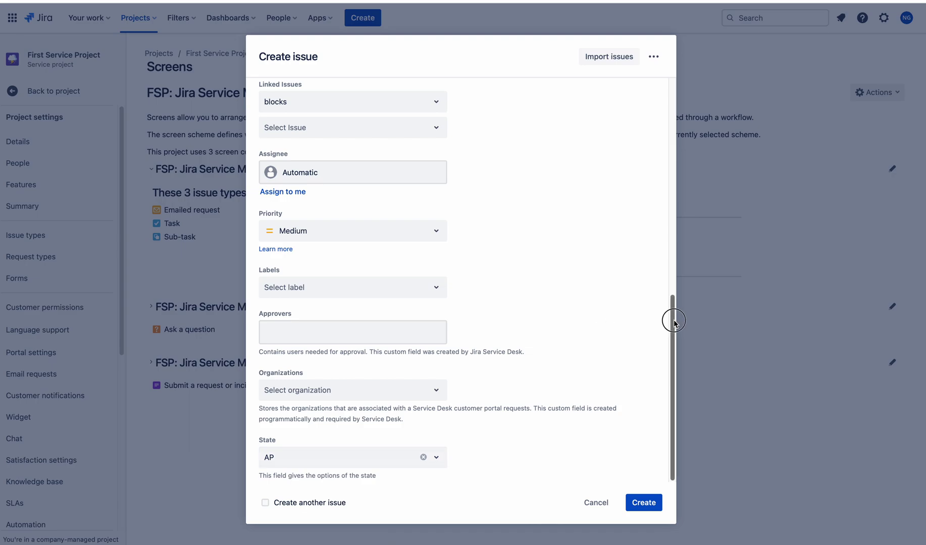
Switch the issue type to Submit a request or incident and check its form for the State field.
drag(667, 316, 667, 136)
click(324, 85)
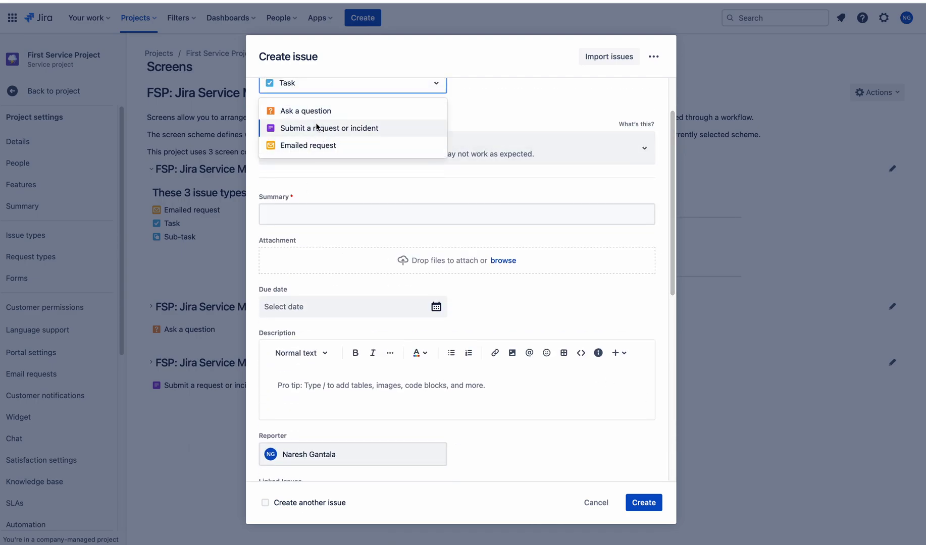
click(344, 128)
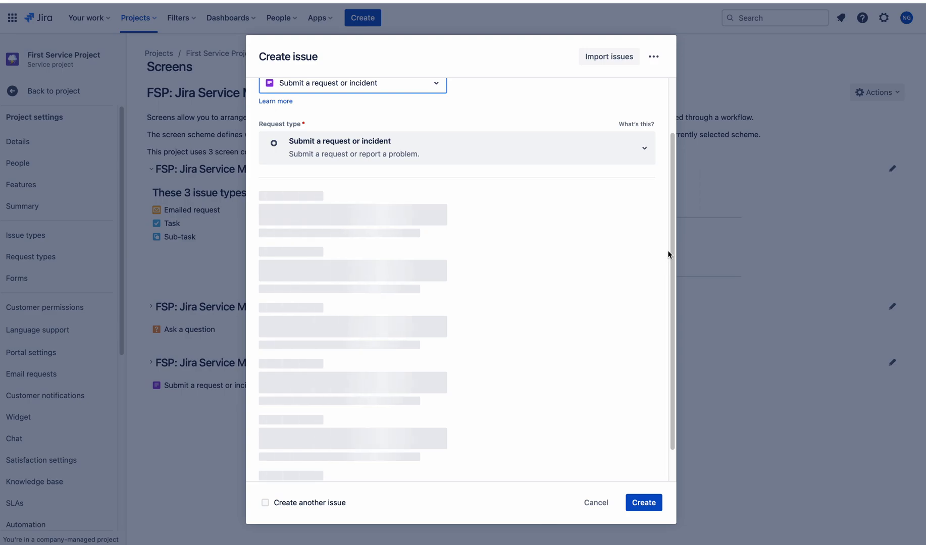
drag(672, 243, 673, 463)
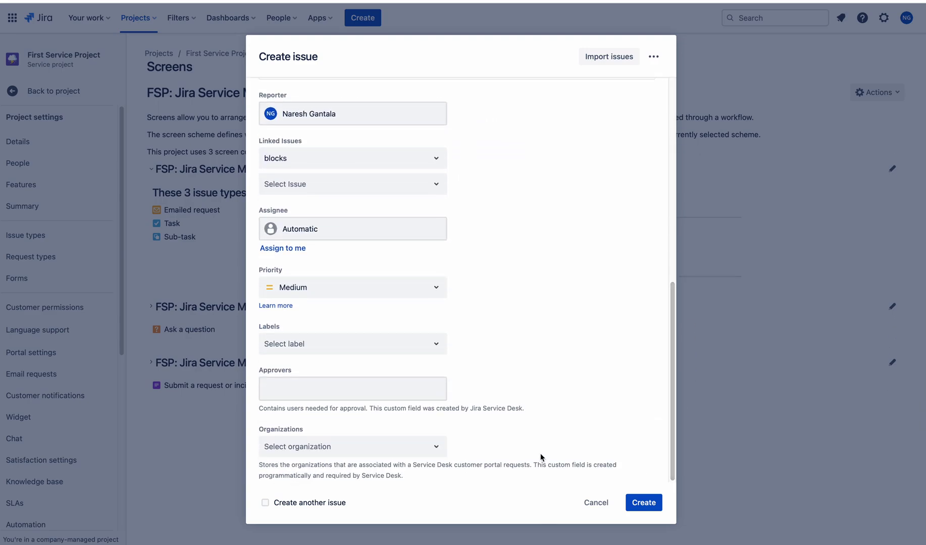
drag(674, 400, 437, 55)
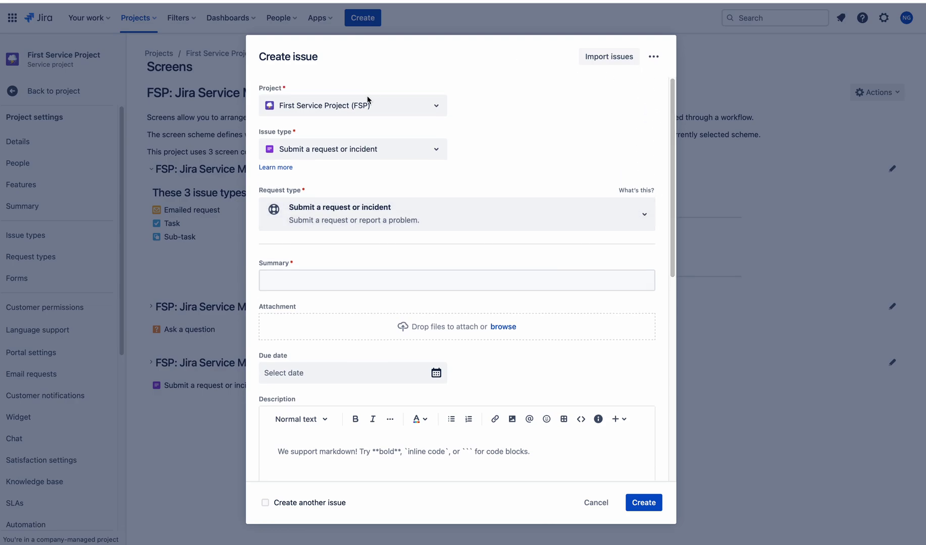
Change the issue type to Emailed request and examine the State field's options in its form.
click(335, 152)
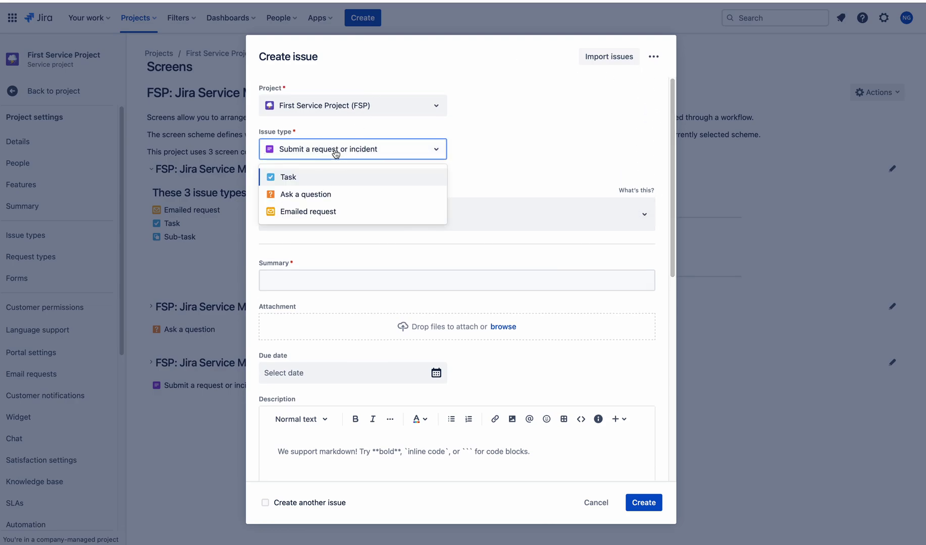
click(318, 212)
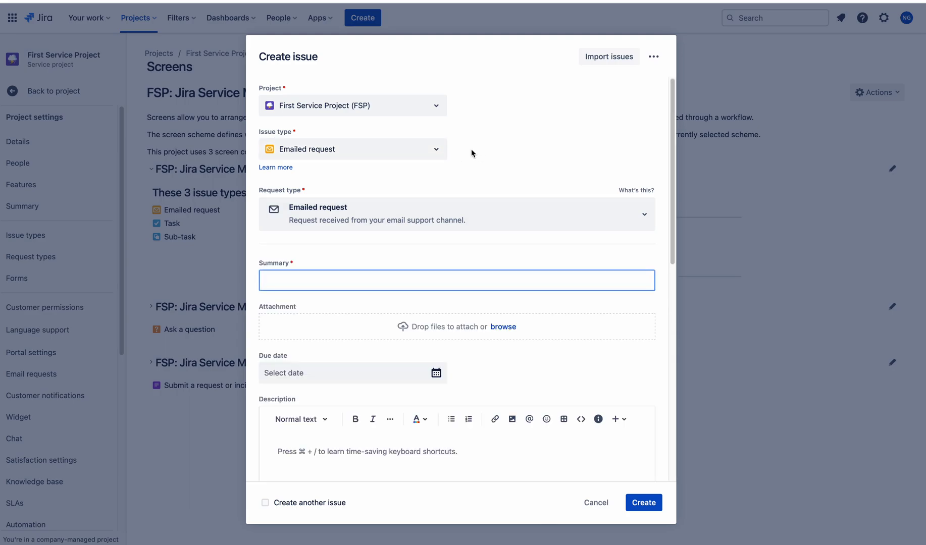
click(672, 174)
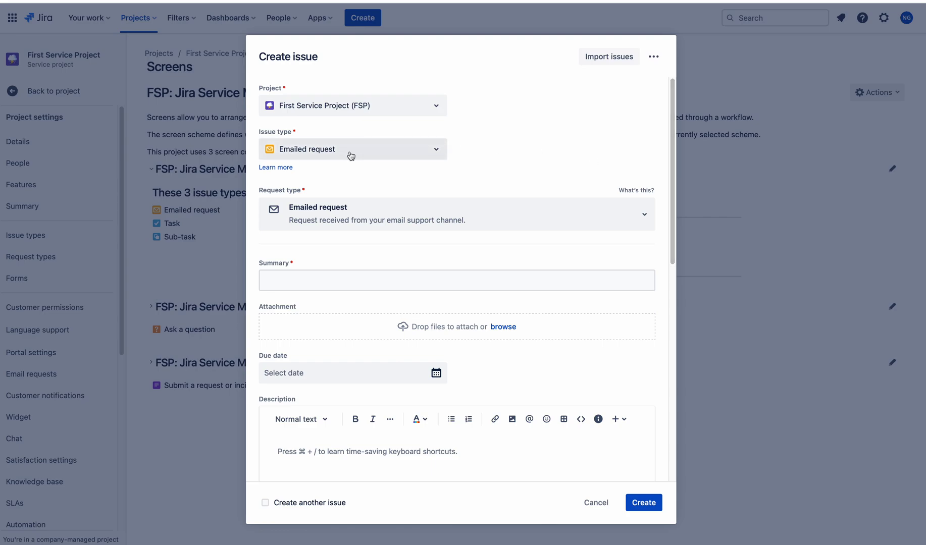
drag(672, 190, 675, 438)
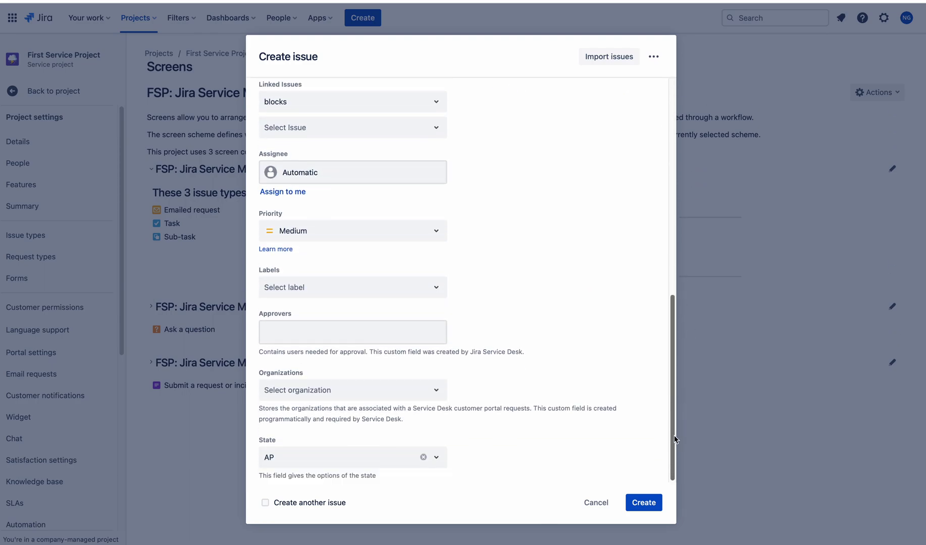
click(358, 465)
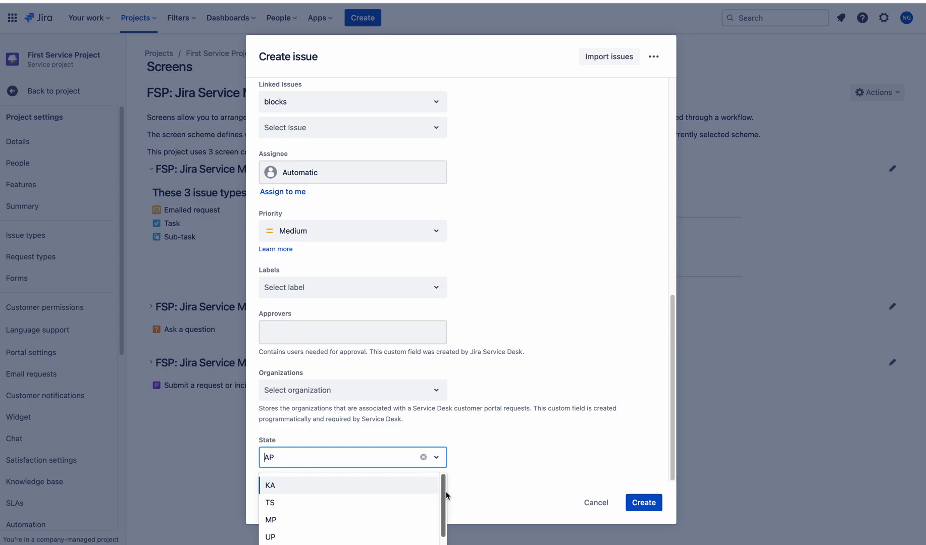
scroll(444, 496, down, 1)
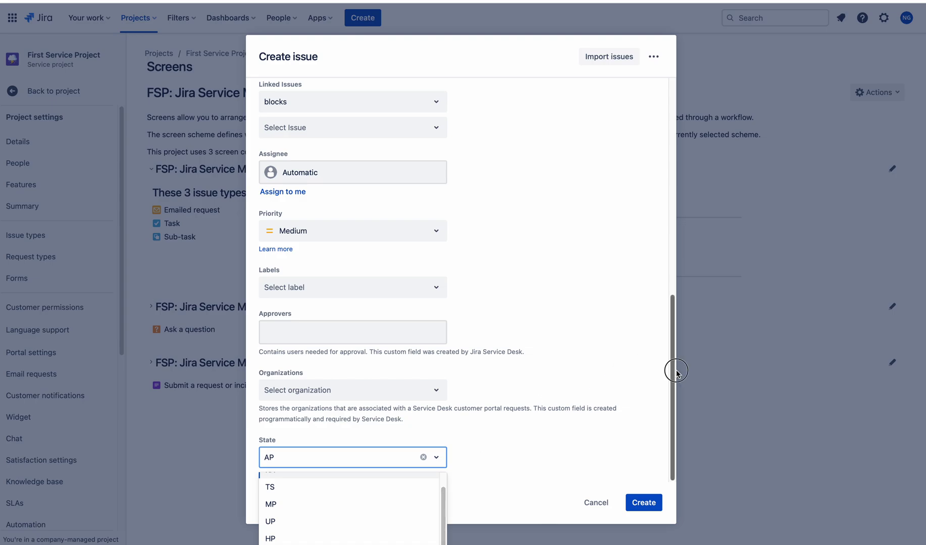
drag(672, 371, 672, 123)
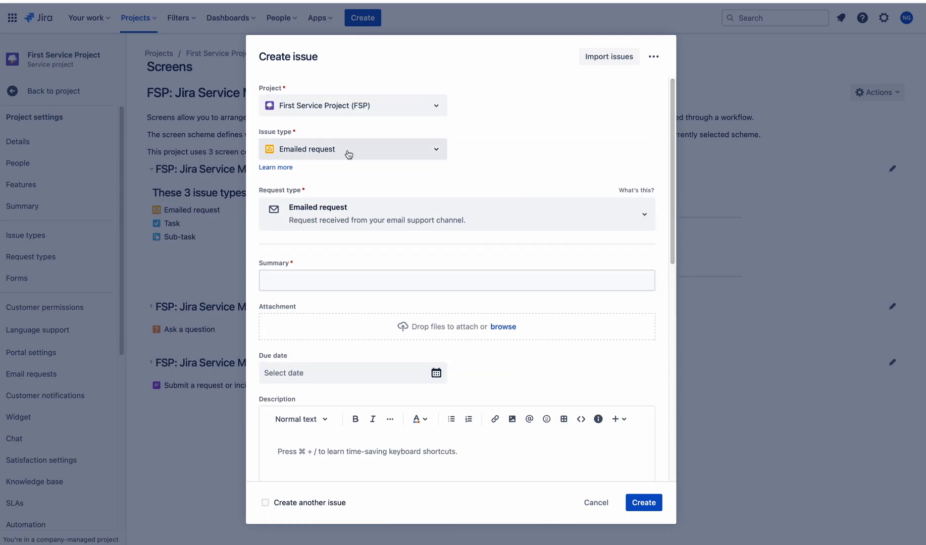
Recheck the State options in the Emailed request form and discard the unsaved issue.
click(672, 163)
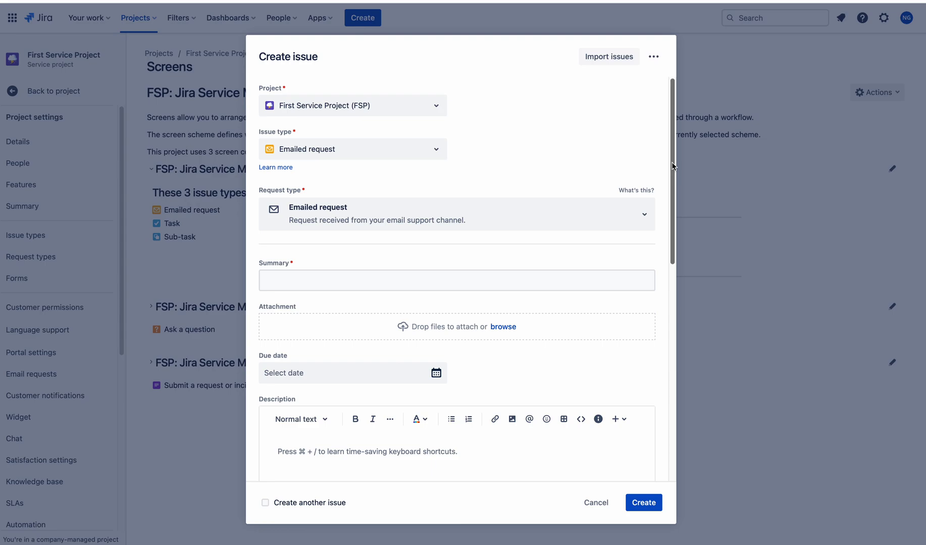
drag(672, 167, 686, 407)
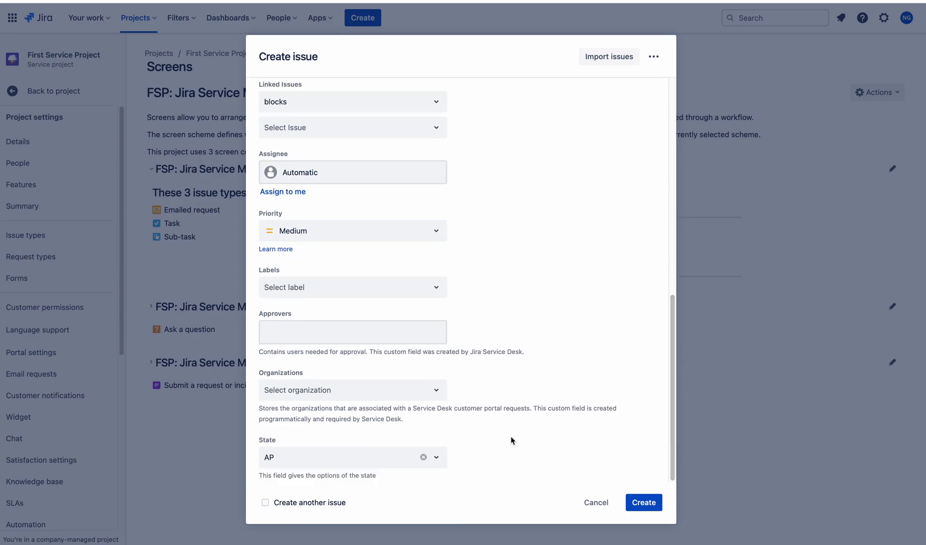
click(345, 467)
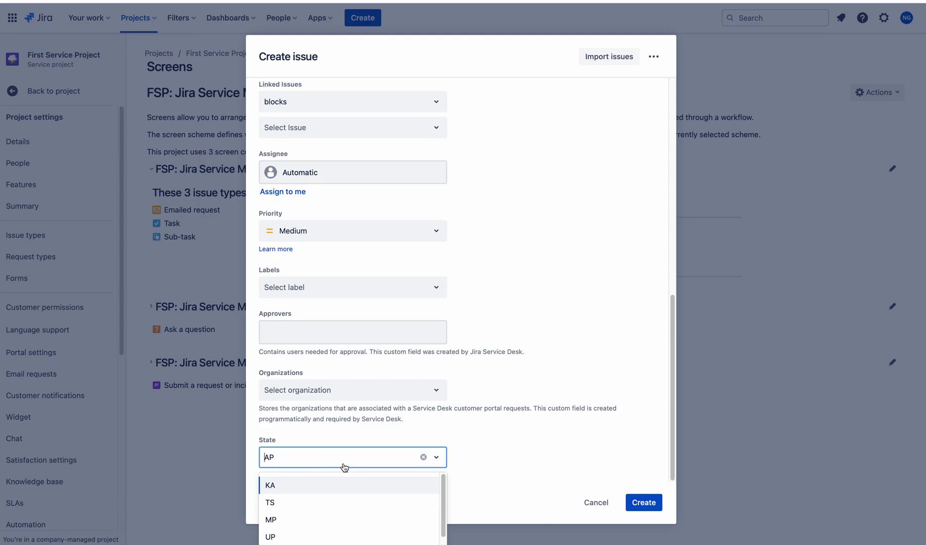
click(445, 485)
drag(445, 486, 447, 463)
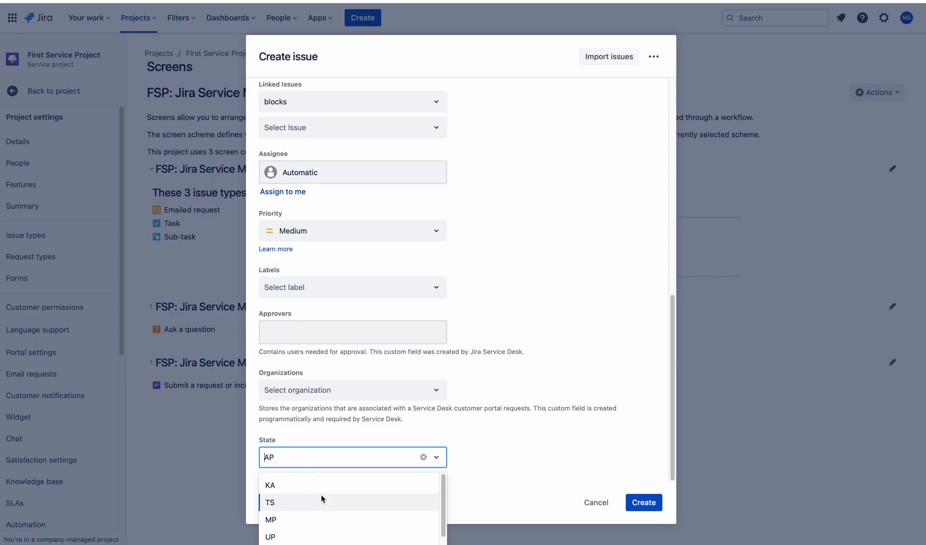
drag(672, 397, 558, 117)
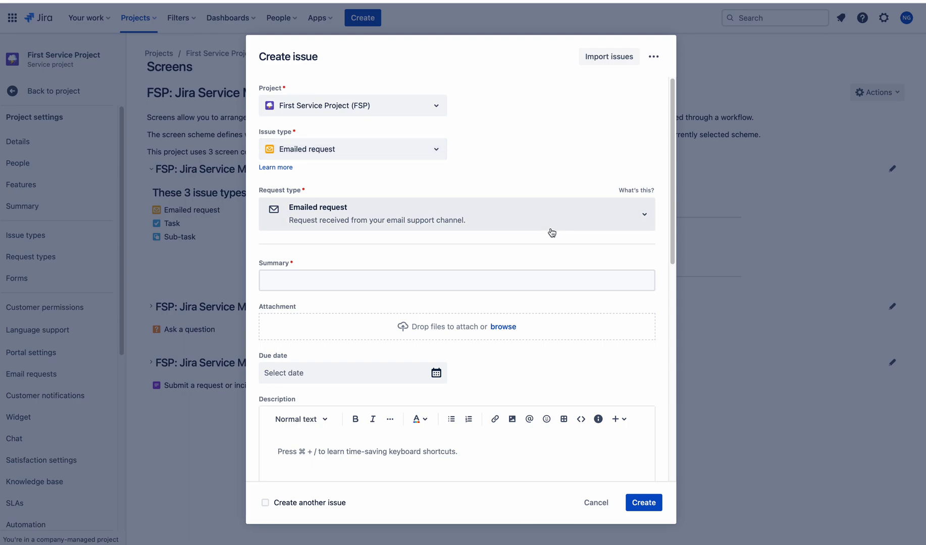
click(603, 504)
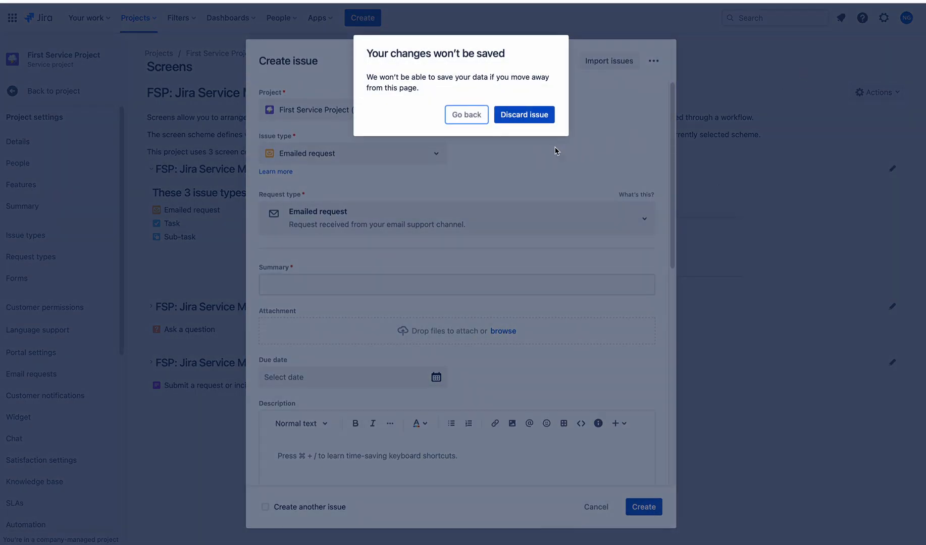
click(525, 115)
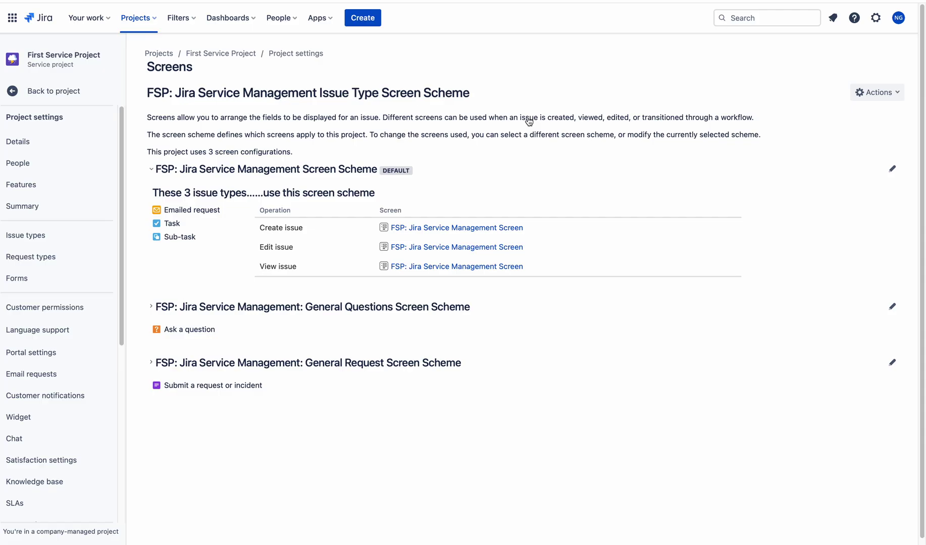
Open the Jira custom fields administration and filter the active fields for State.
click(874, 21)
click(688, 258)
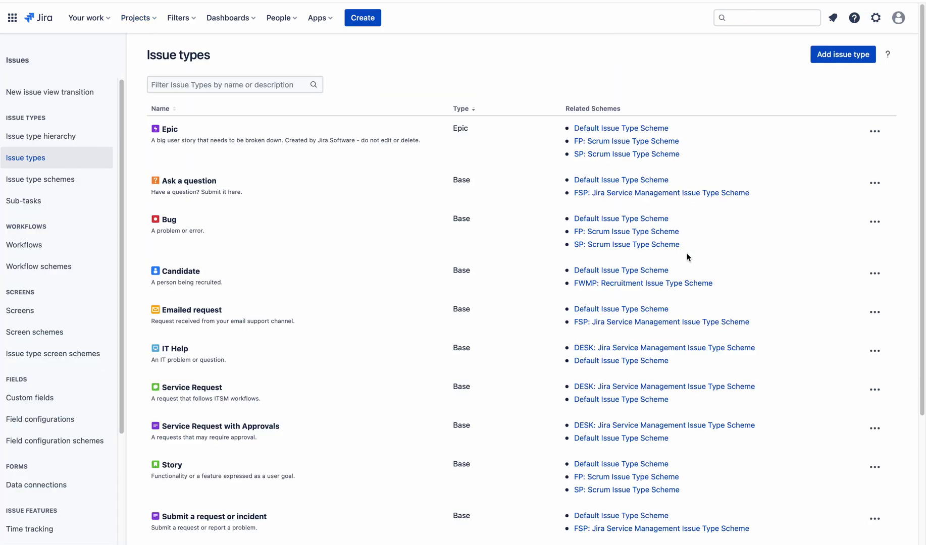
click(51, 399)
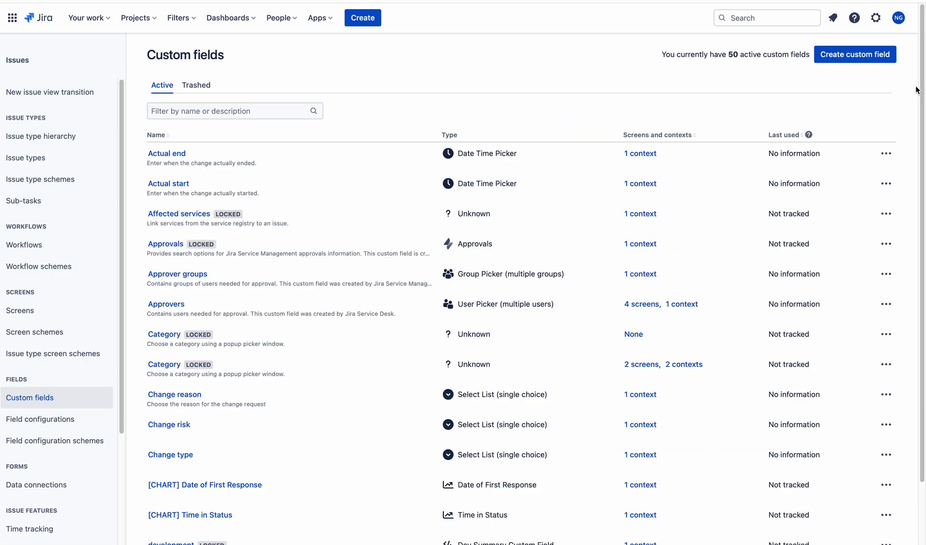
click(292, 113)
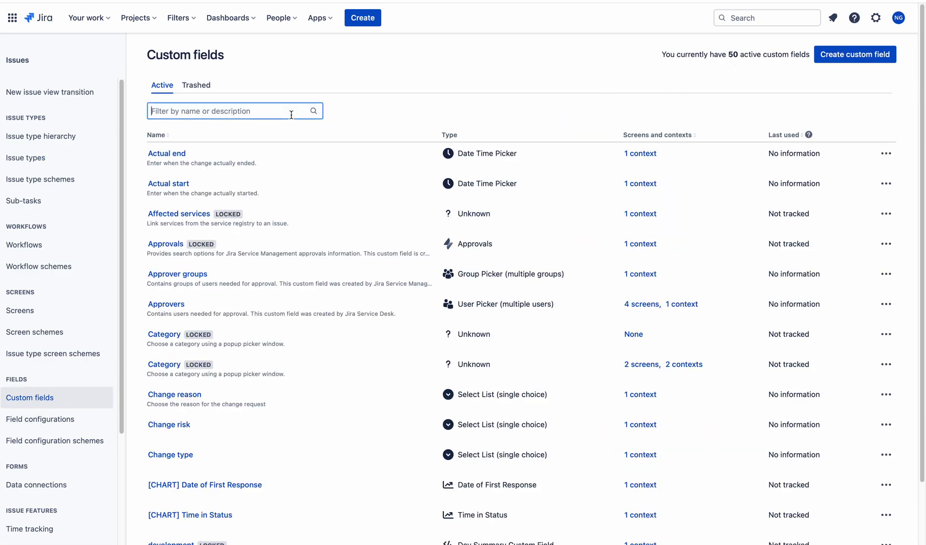
text(Stat)
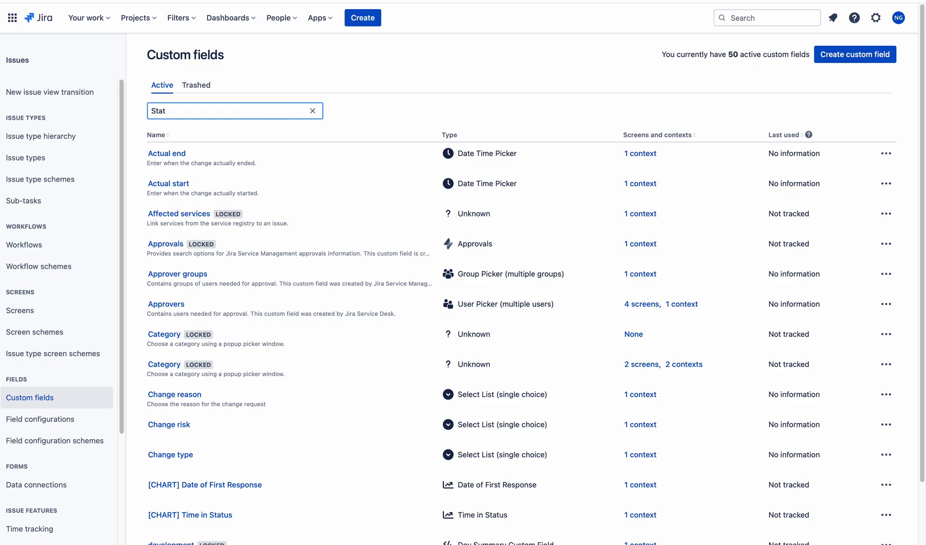
text(e)
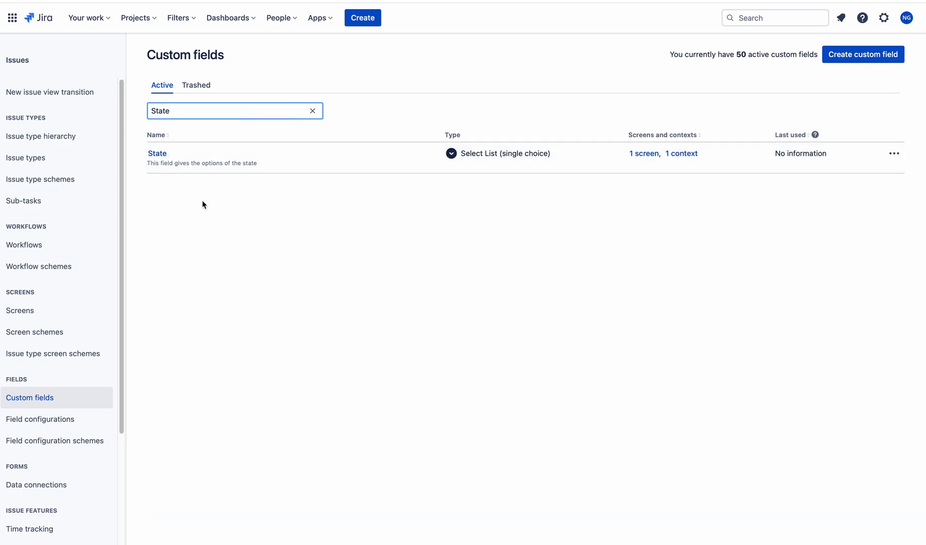
Open the State field's contexts and default value configuration and examine which issue types it applies to.
click(893, 157)
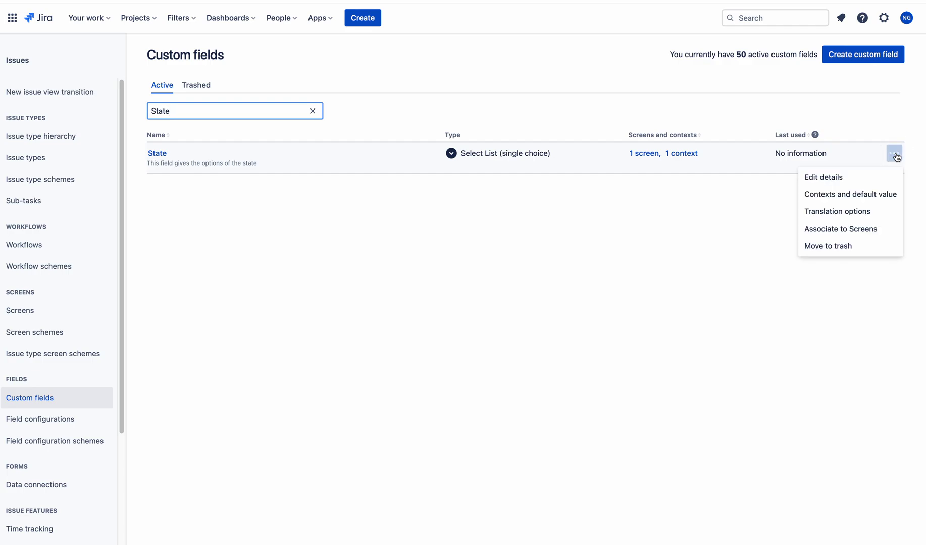
click(853, 196)
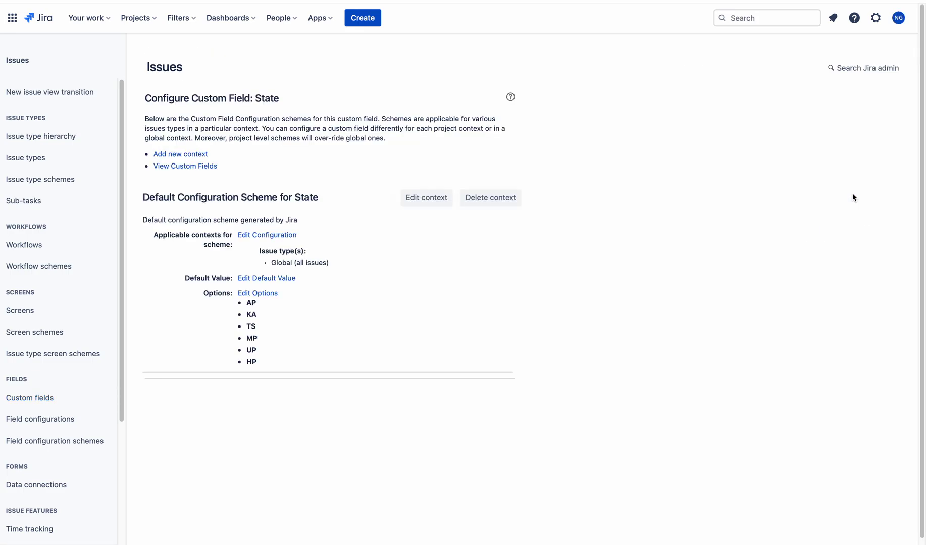
scroll(920, 182, down, 1)
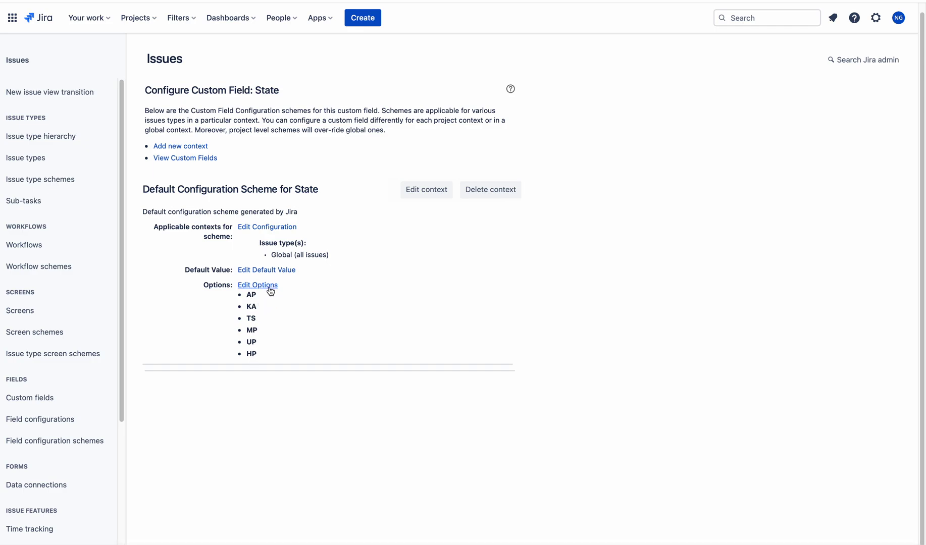
drag(271, 255, 336, 257)
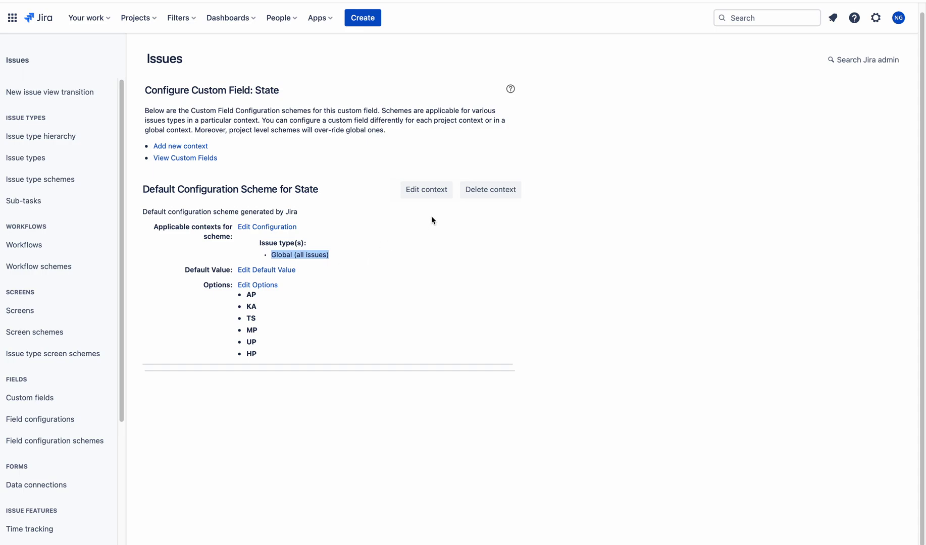
Edit the State field's default context and restrict its applicable issue types to Task.
click(428, 195)
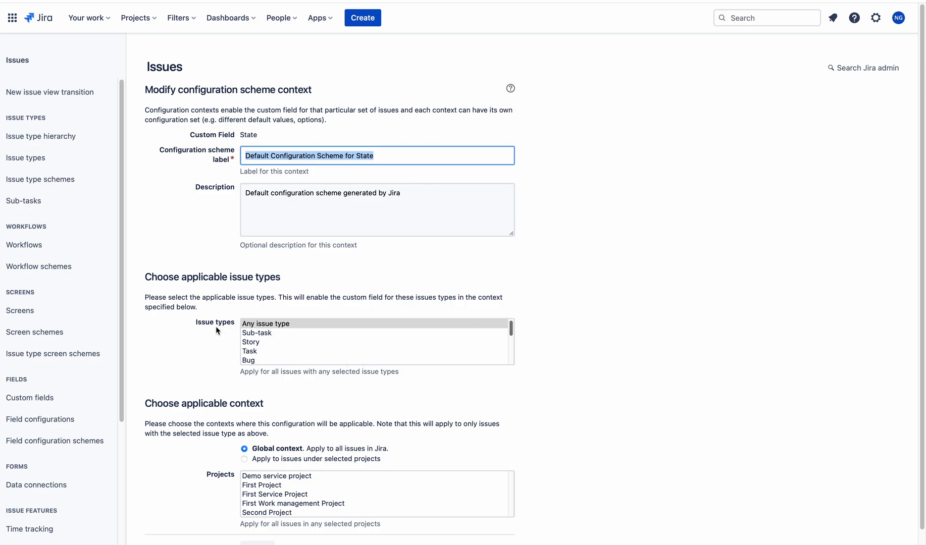
drag(193, 324, 228, 324)
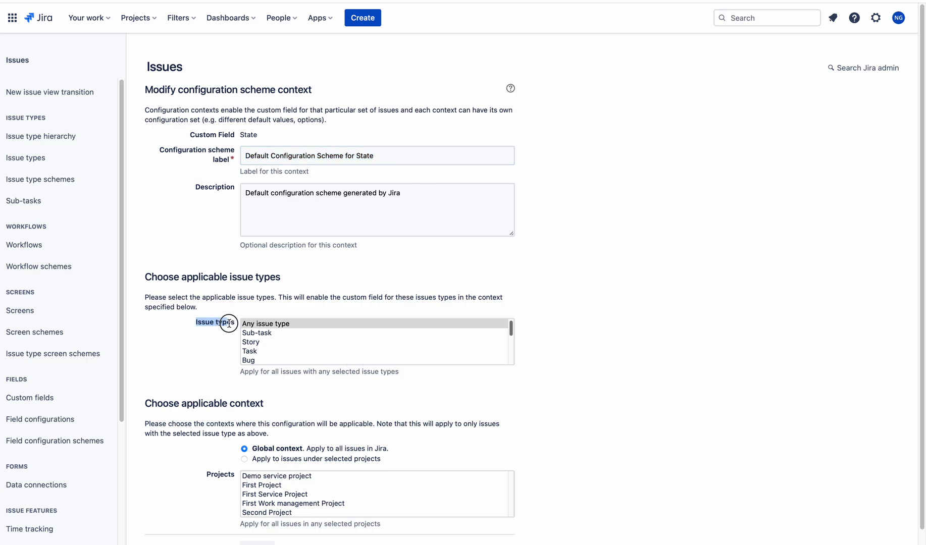
click(512, 330)
click(322, 352)
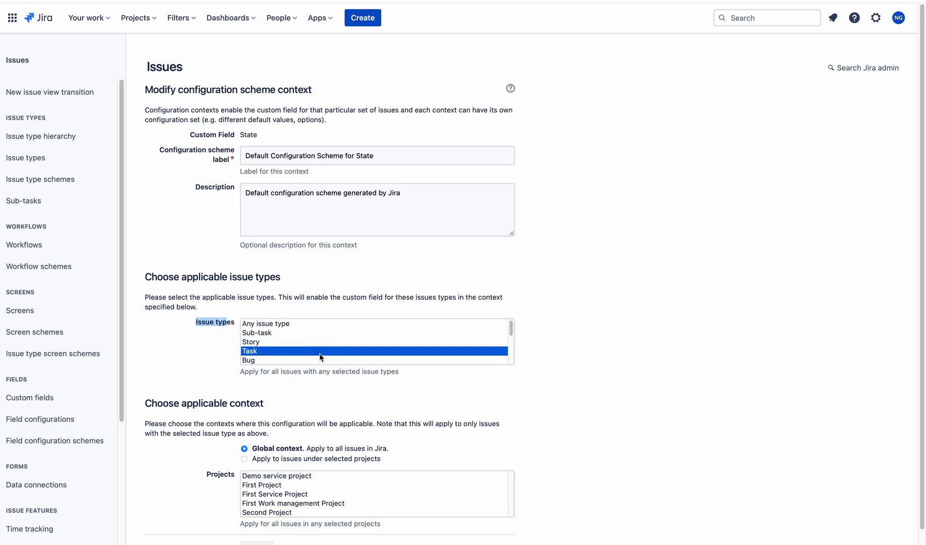
click(671, 362)
Apply the State field's default context only to issues under First Service Project and save the modification.
scroll(916, 278, down, 1)
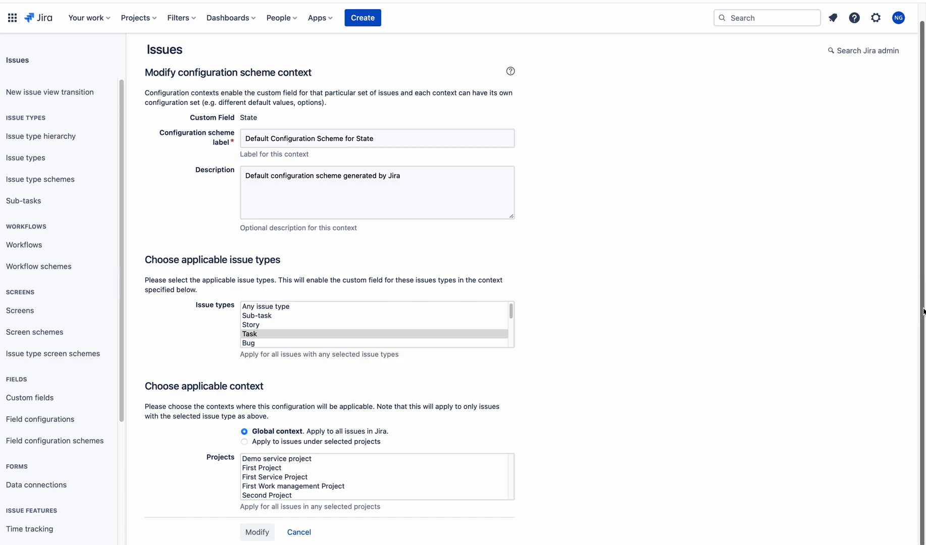
click(288, 477)
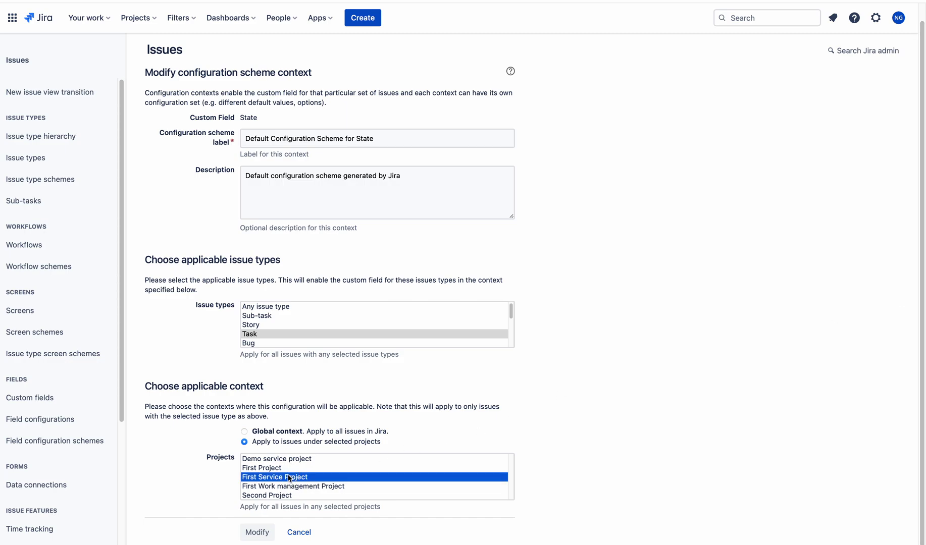
click(253, 537)
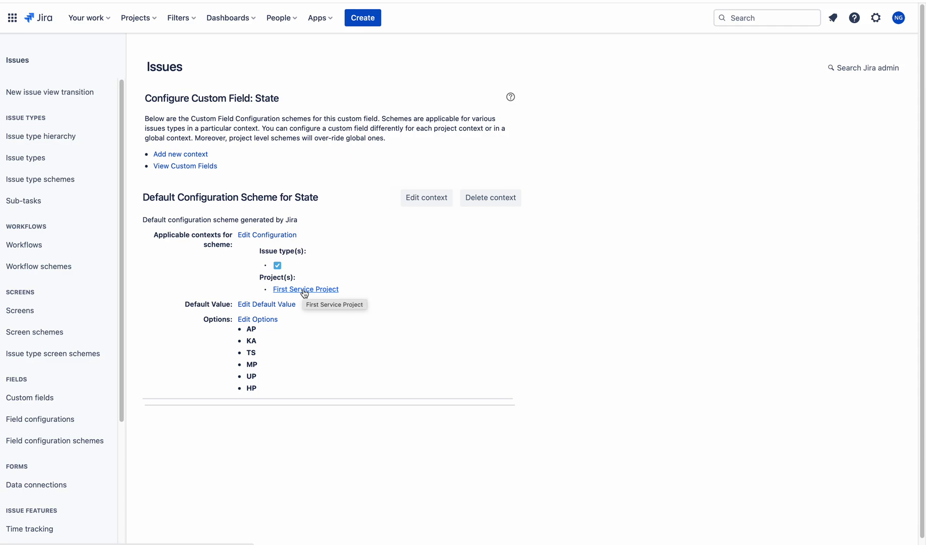
Start adding a new State field context labelled Context2 with Emailed request as its issue type.
click(189, 159)
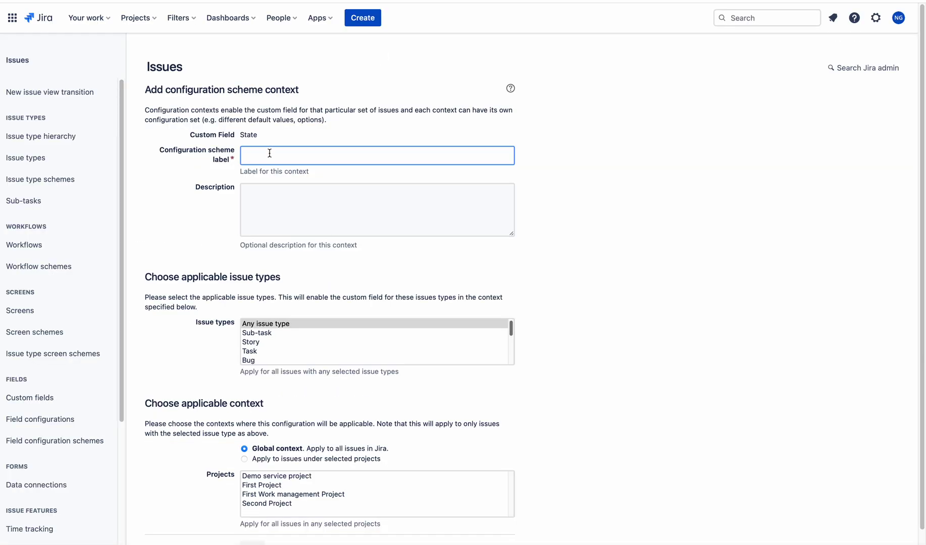
text(Context2)
click(512, 331)
drag(512, 332, 510, 357)
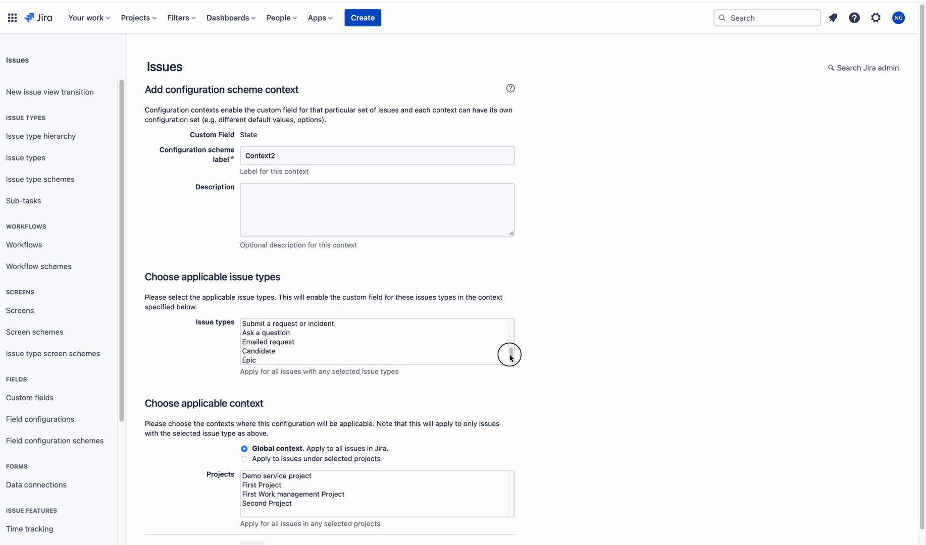
click(302, 343)
click(586, 361)
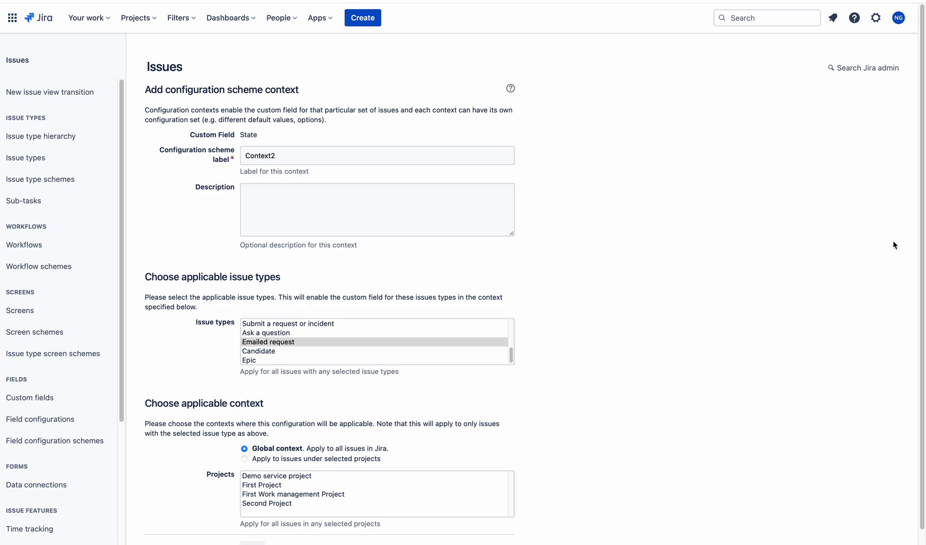
Look through the projects selectable for the Context2 context and discard the unsaved context.
scroll(924, 255, down, 1)
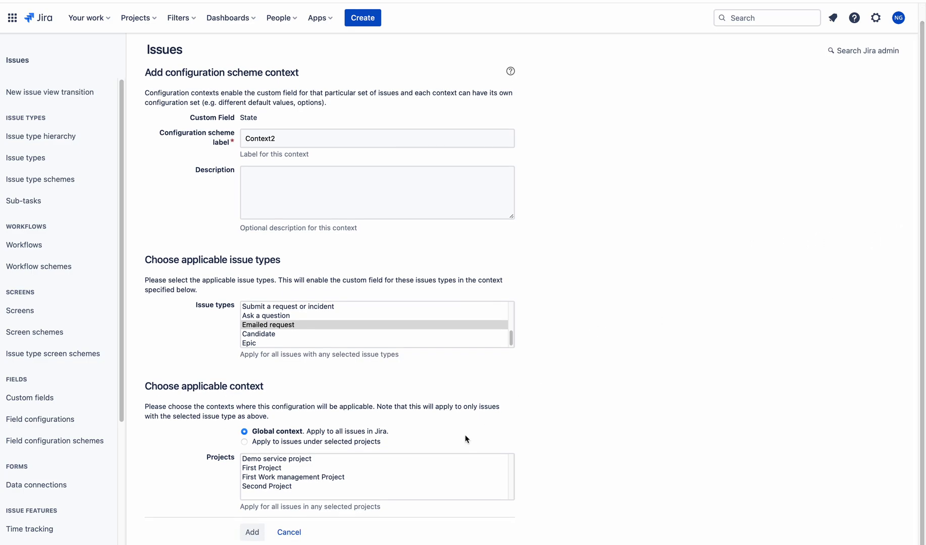
click(470, 477)
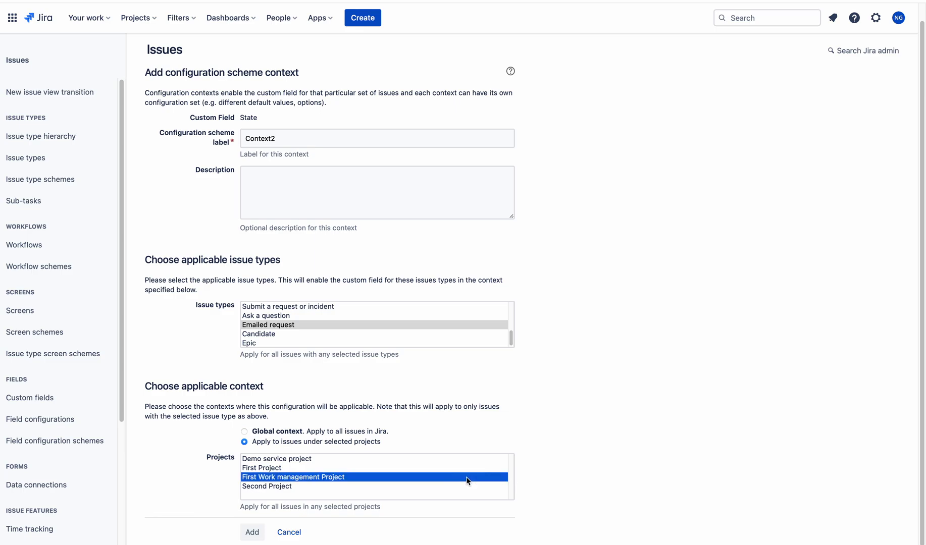
key(Up)
key(Up)
key(Down)
key(Down)
key(Down)
key(Up)
key(Up)
key(Up)
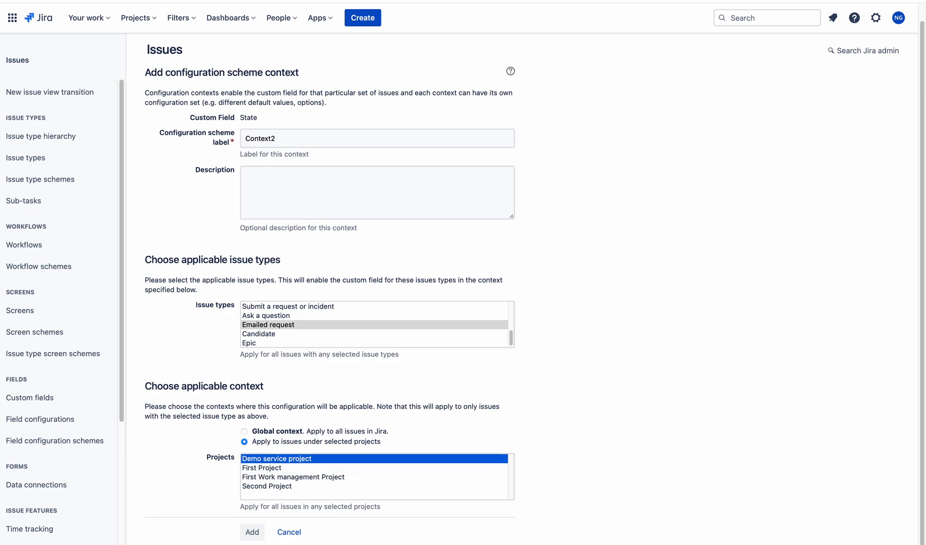
key(Down)
key(Down)
key(Down)
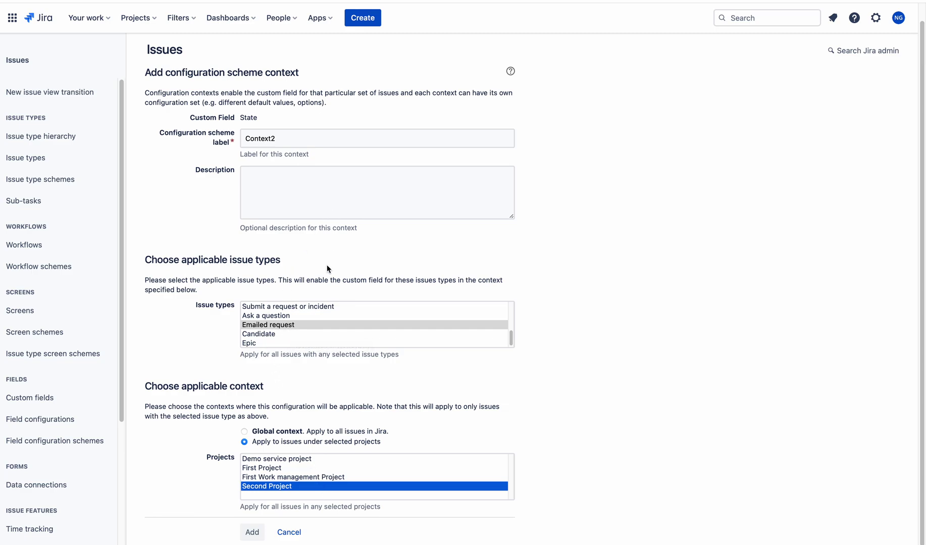
click(288, 532)
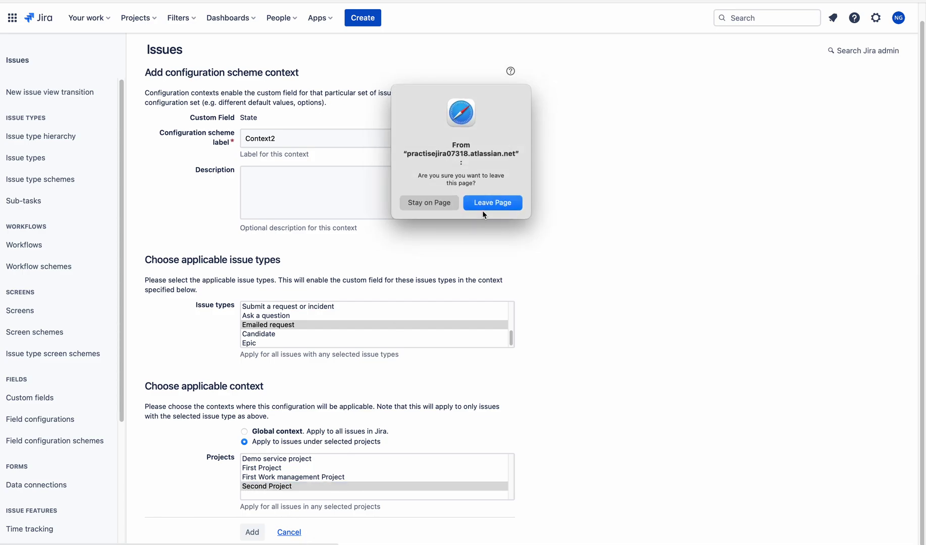
click(485, 204)
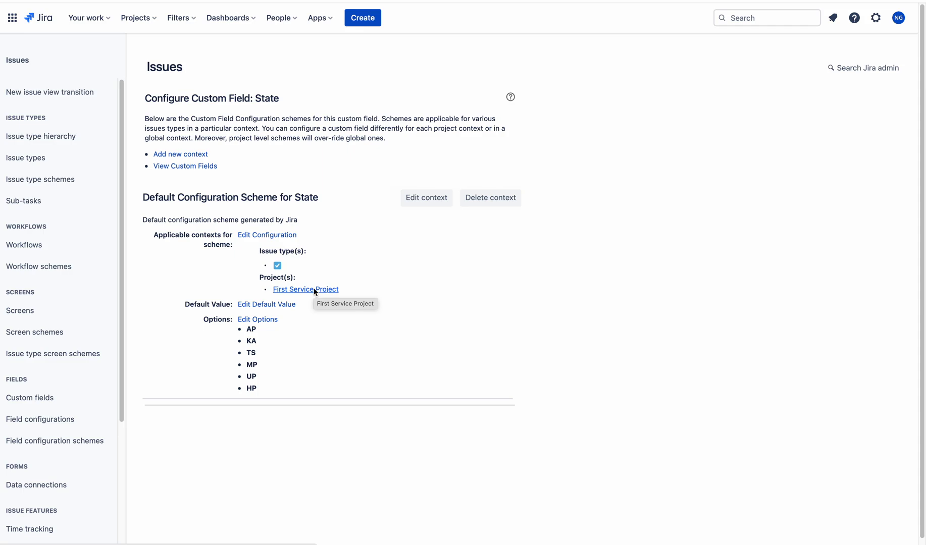
key(super+shift+5)
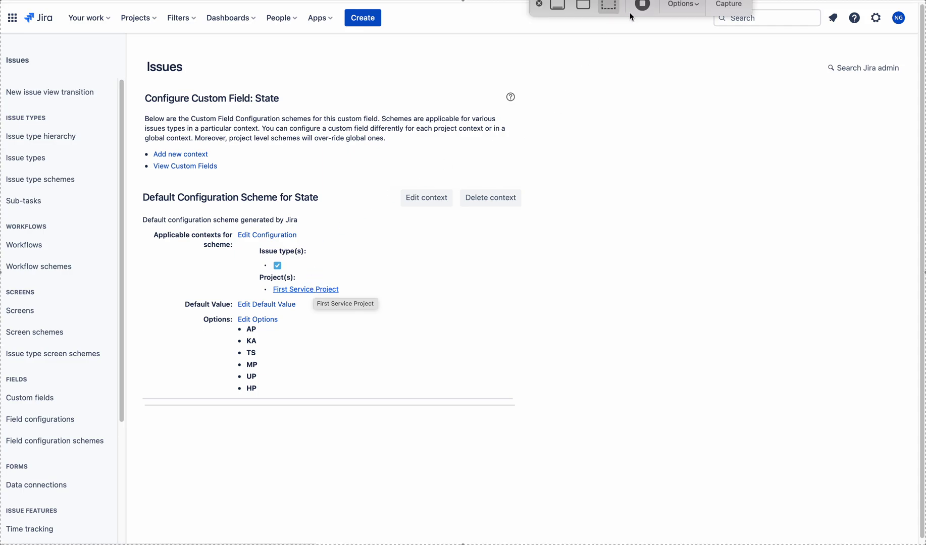